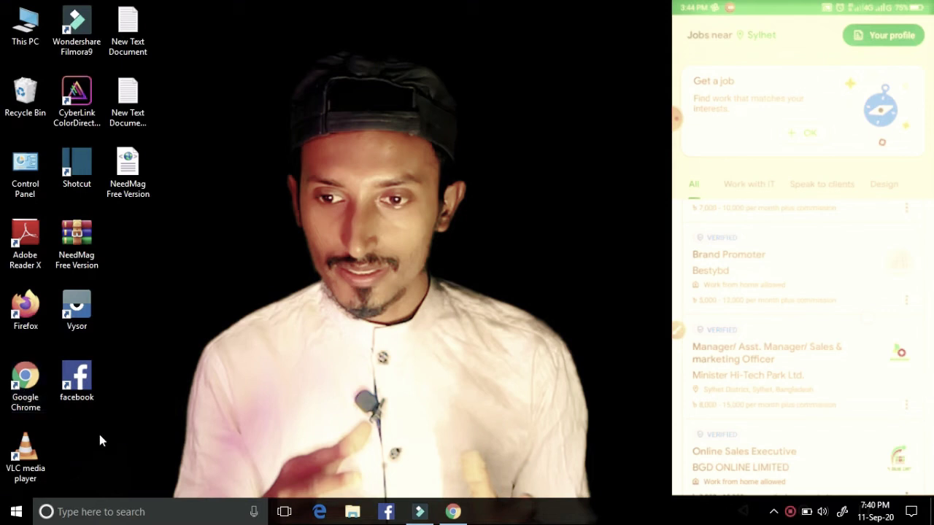
# Step: Bring the Chrome window with the WhatsApp download page back to the front
pyautogui.moveTo(453, 511)
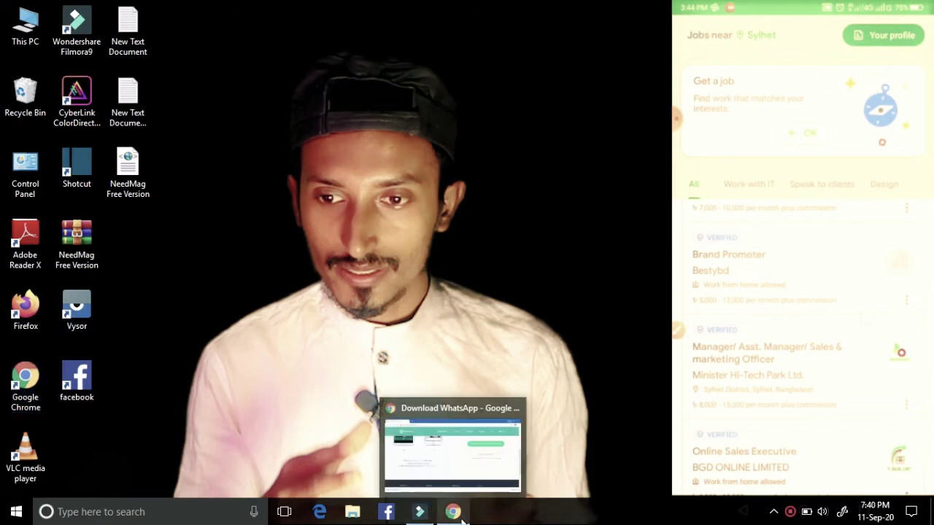
pyautogui.click(441, 471)
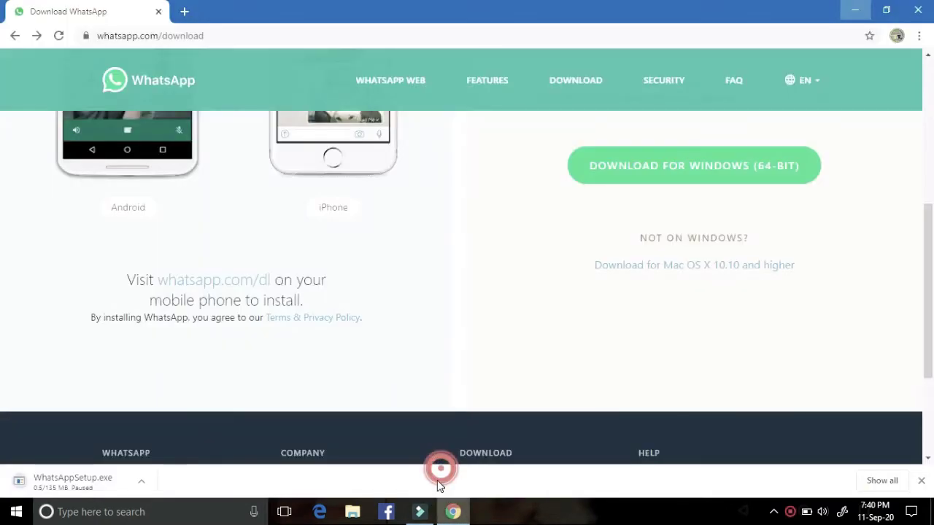
# Step: Open a new tab and go to bestchange.com
pyautogui.click(185, 11)
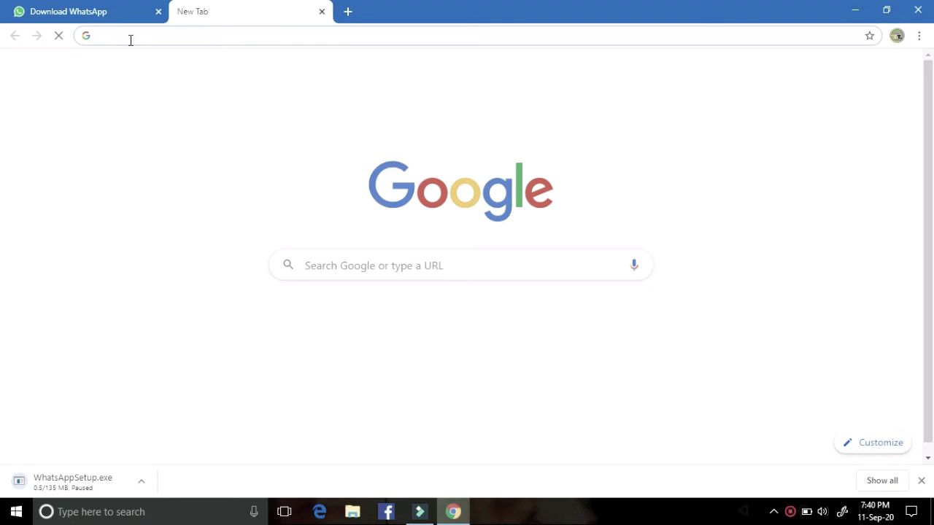
pyautogui.write('bes')
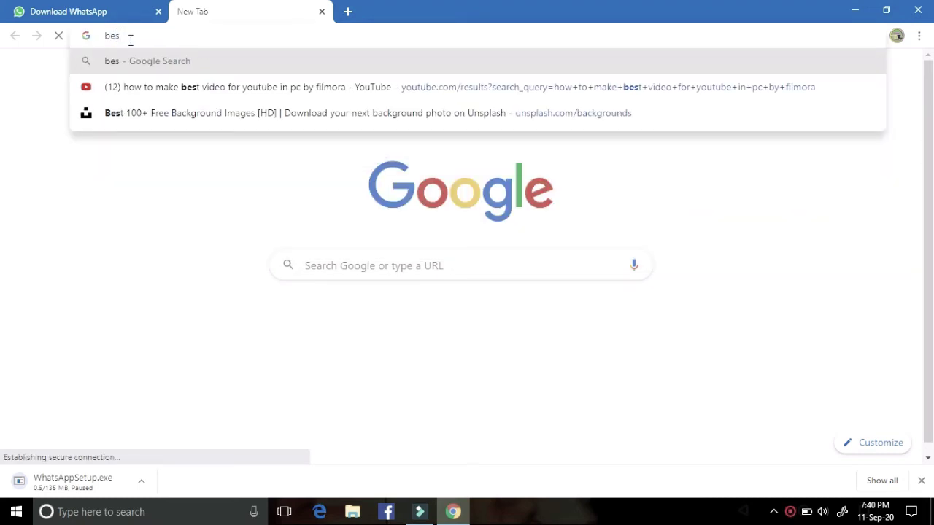
pyautogui.write('t')
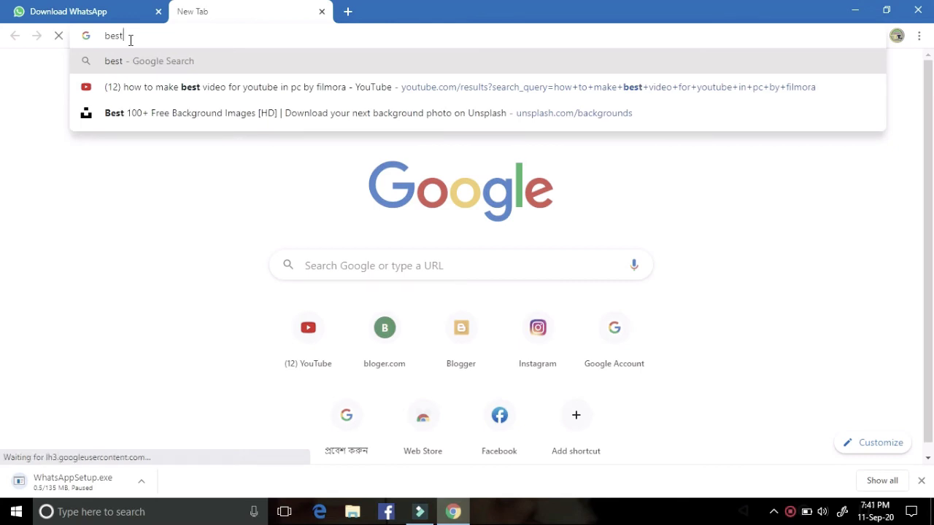
pyautogui.write('change')
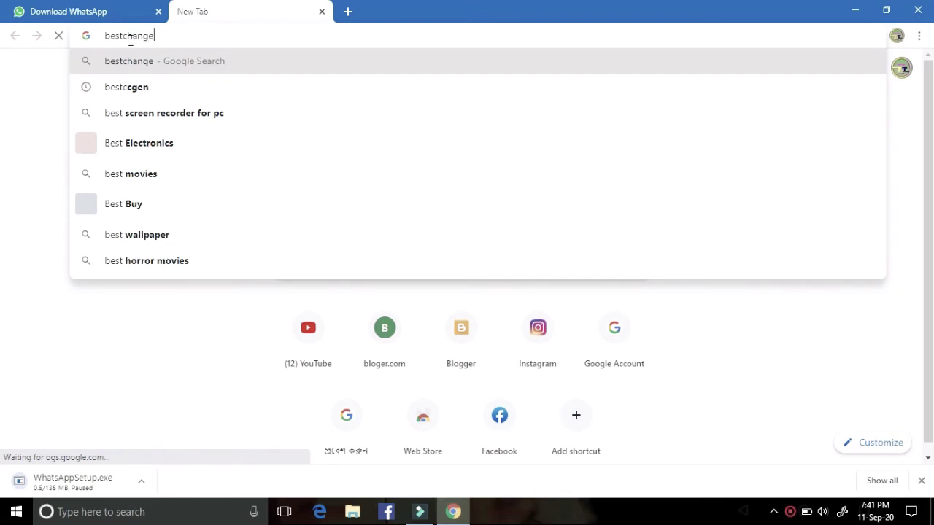
pyautogui.write('.com')
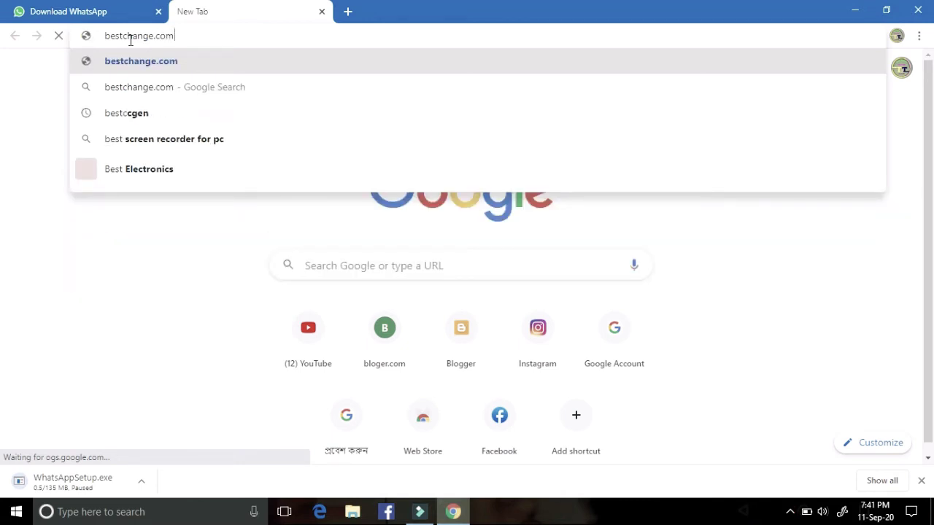
pyautogui.press('Return')
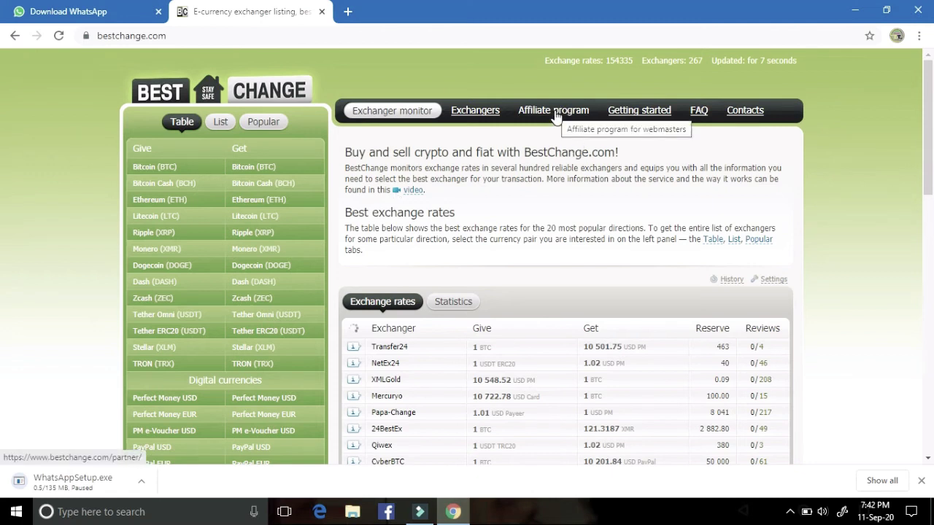
# Step: Open BestChange's Affiliate program page and look over its registration and login sections
pyautogui.click(556, 116)
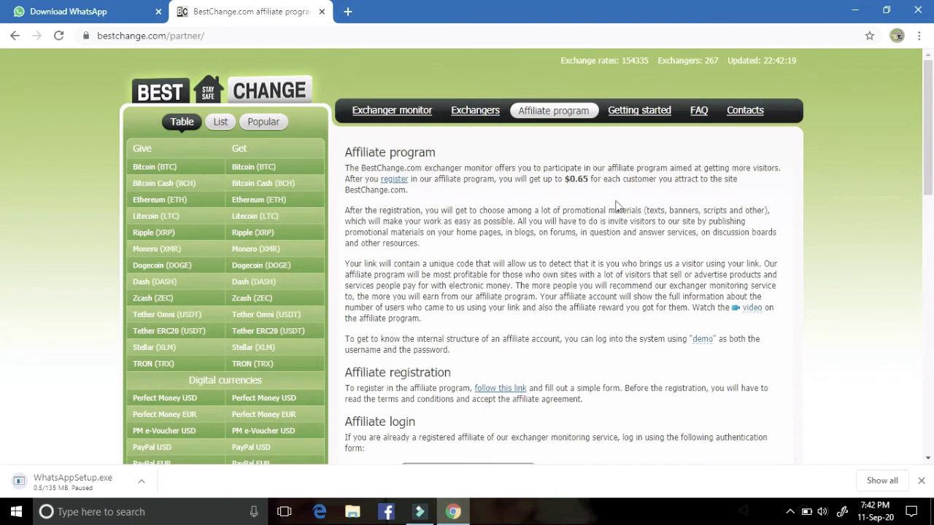
pyautogui.scroll(-1, 471, 308)
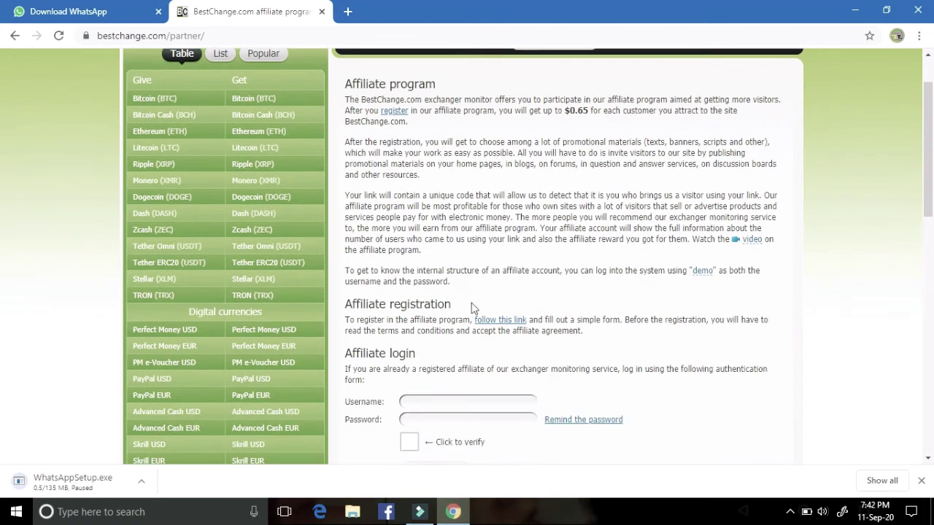
pyautogui.scroll(-2, 552, 257)
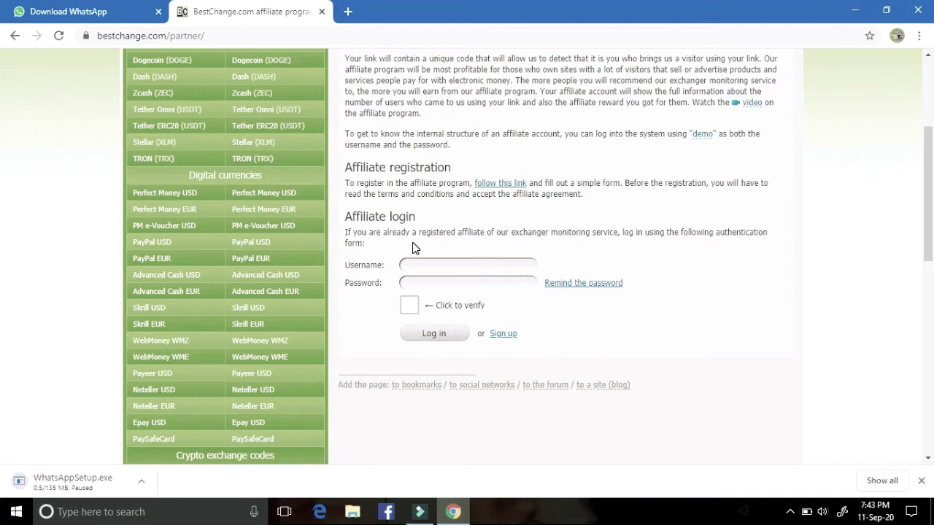
pyautogui.scroll(5, 412, 248)
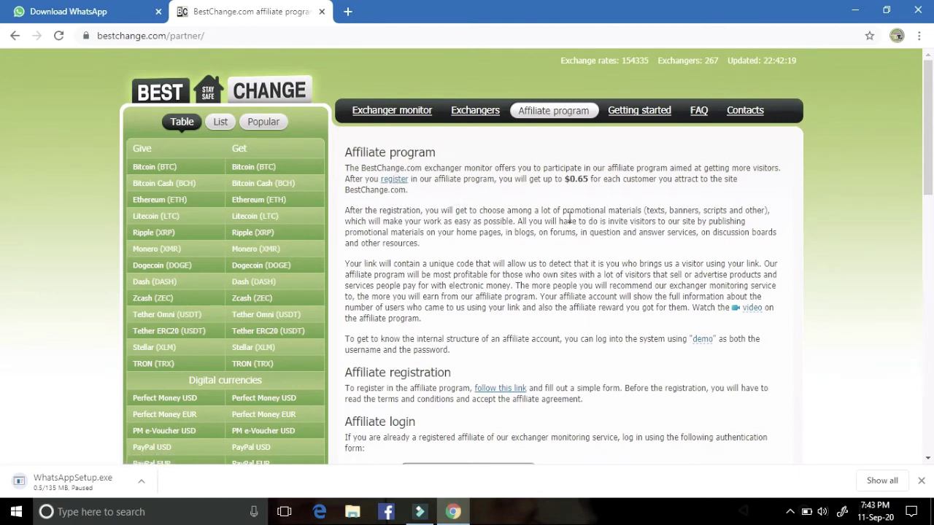
pyautogui.scroll(-3, 539, 368)
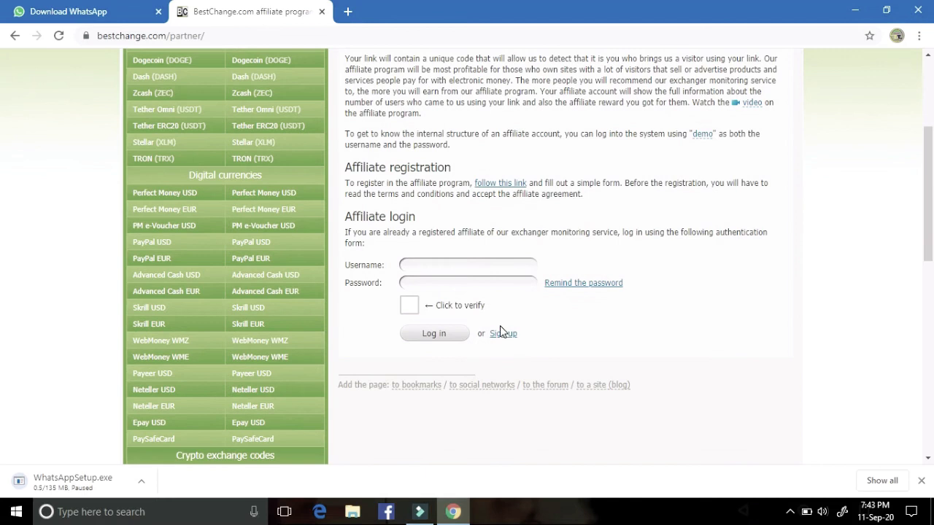
# Step: Go to the affiliate Sign up page and scroll past the terms to the username field
pyautogui.click(502, 343)
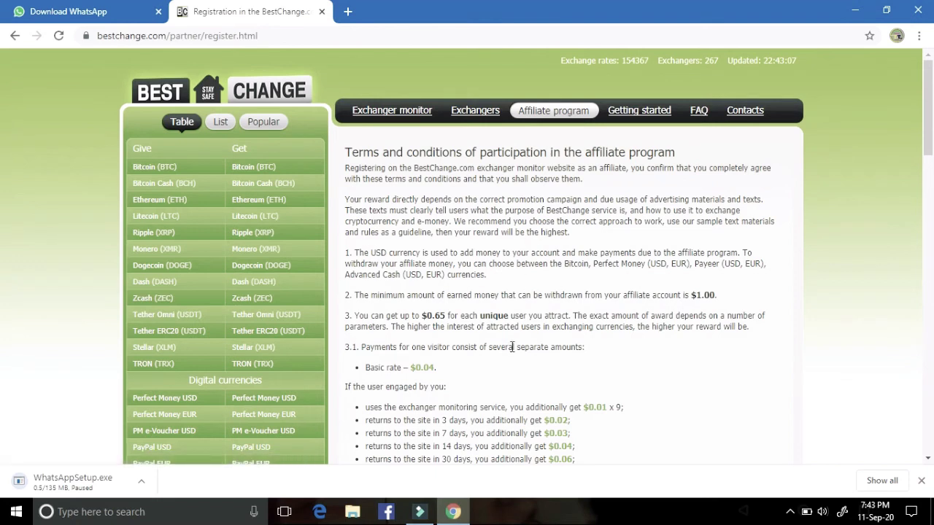
pyautogui.scroll(-3, 512, 346)
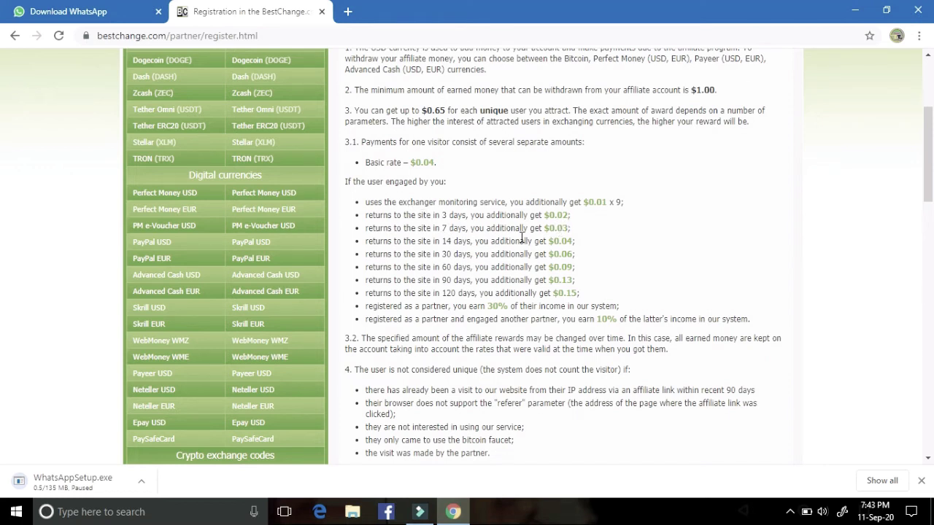
pyautogui.scroll(-3, 470, 294)
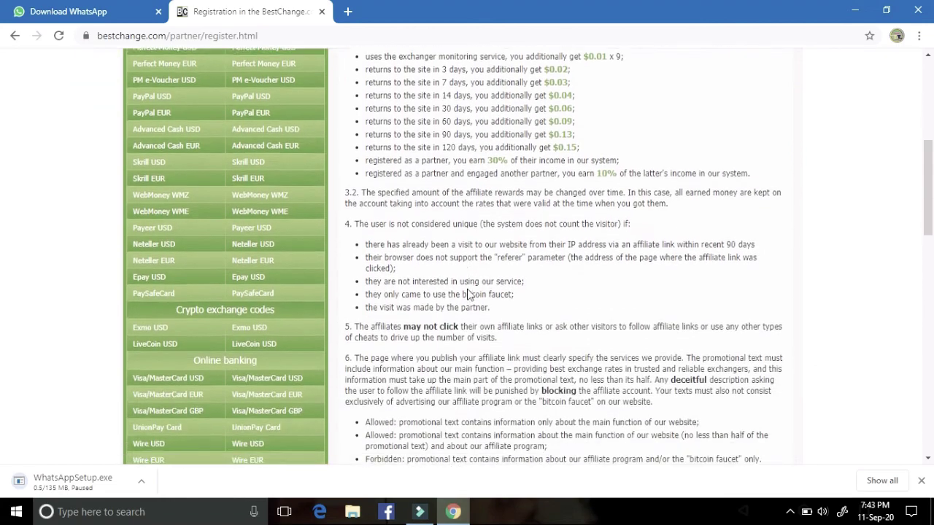
pyautogui.scroll(-10, 471, 295)
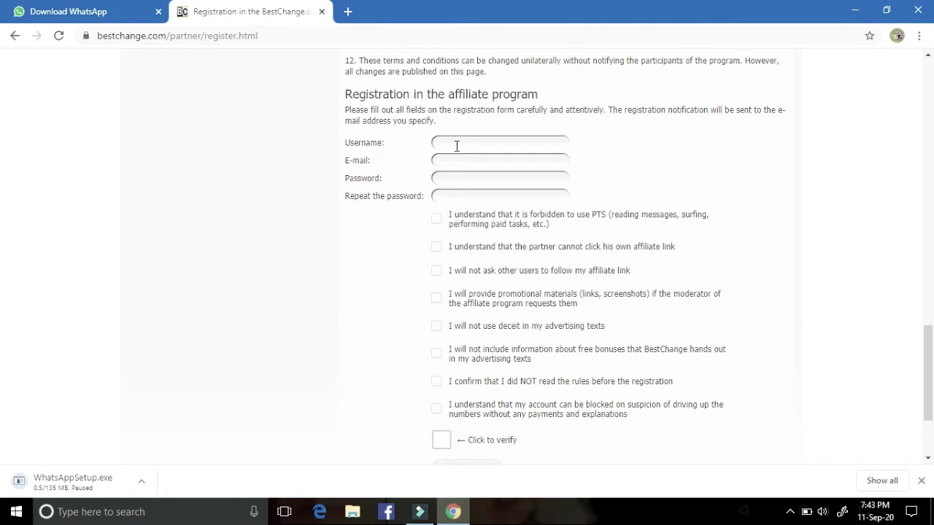
pyautogui.click(456, 146)
# Step: Enter the account username and e-mail address, correcting a typo in the e-mail
pyautogui.write('Salam75')
pyautogui.click(464, 156)
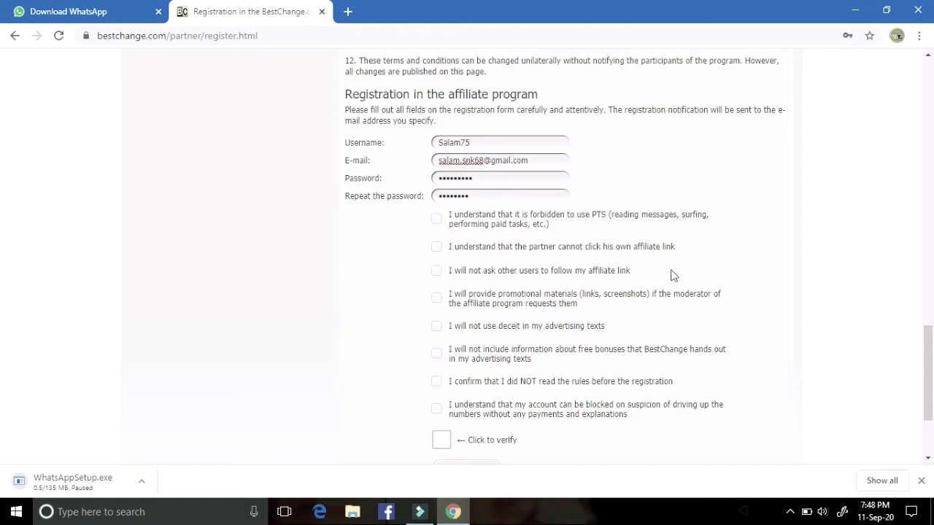
# Step: Enter the account password and repeat it in the confirmation field
pyautogui.click(491, 177)
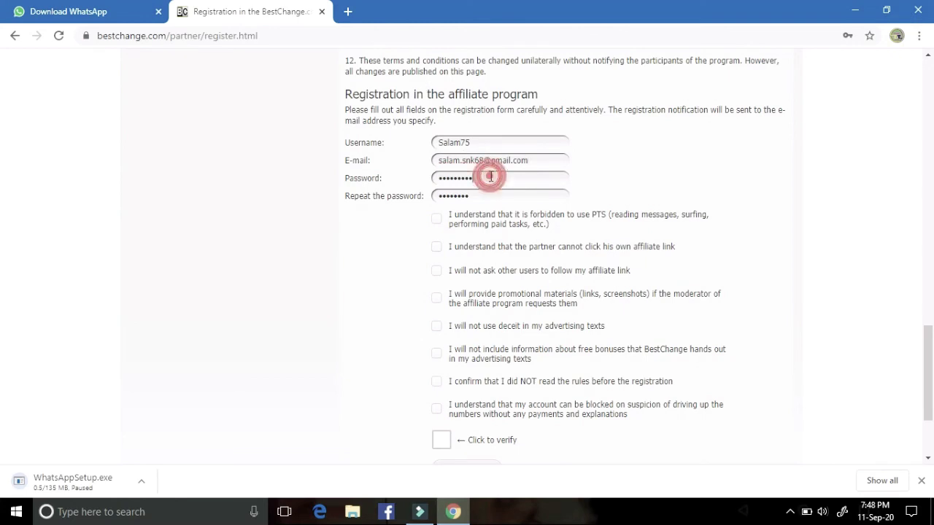
pyautogui.press('BackSpace')
pyautogui.press('BackSpace')
pyautogui.press('BackSpace')
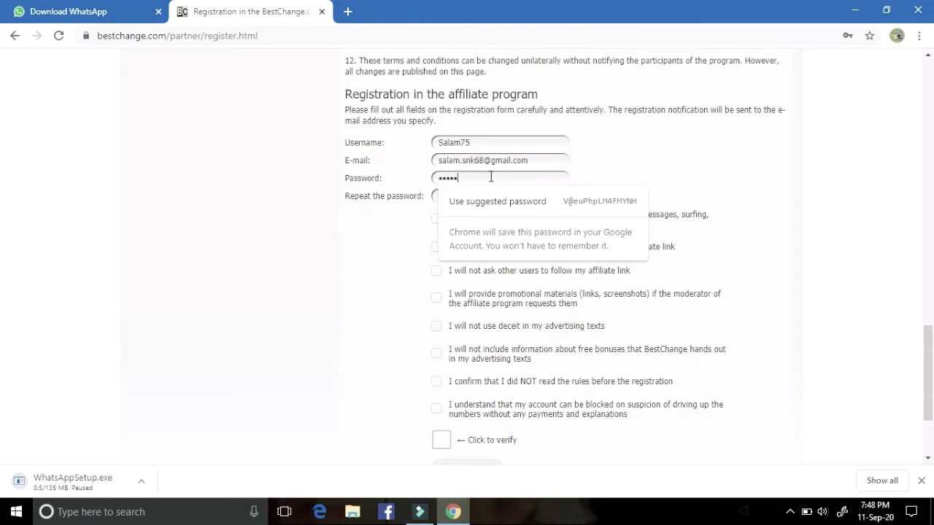
pyautogui.write('••')
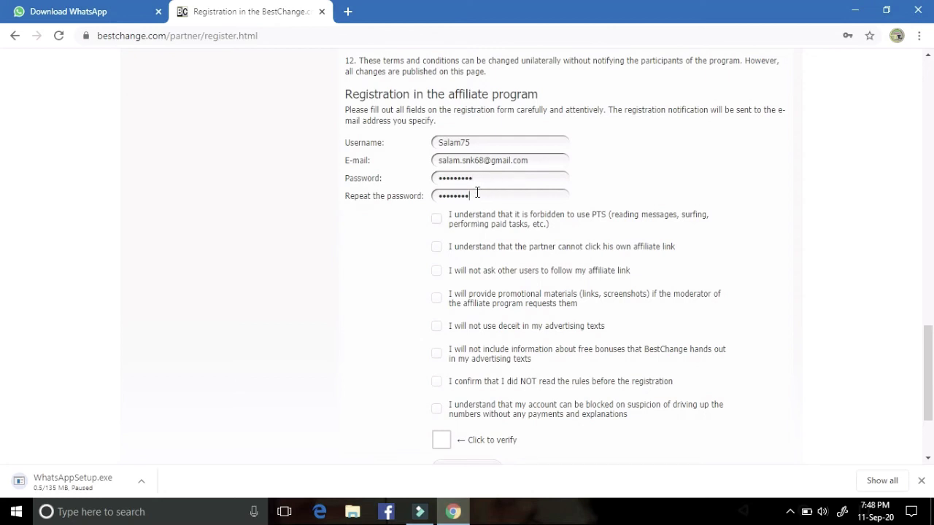
pyautogui.press('BackSpace')
# Step: Tick the rule agreements on self-clicks, promotional materials, deceit, free bonuses and account blocking
pyautogui.click(436, 246)
pyautogui.click(436, 270)
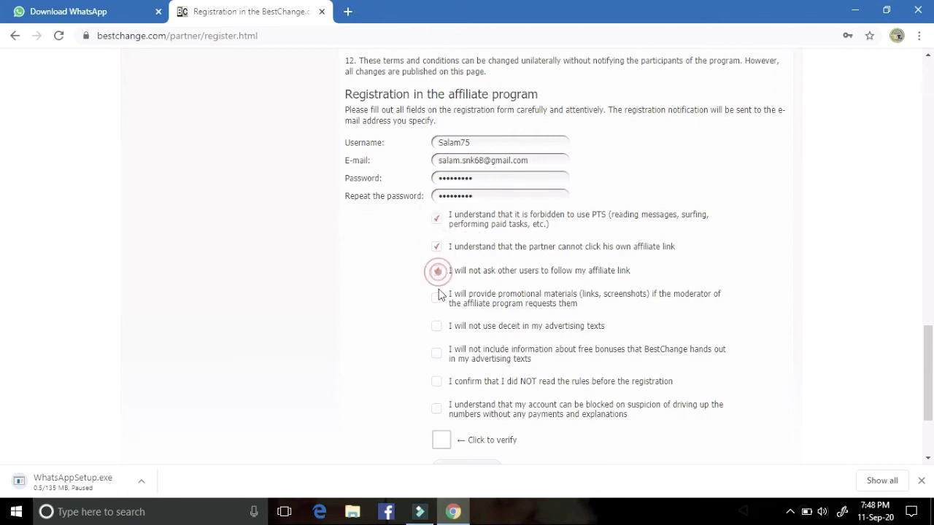
pyautogui.click(437, 305)
pyautogui.click(439, 332)
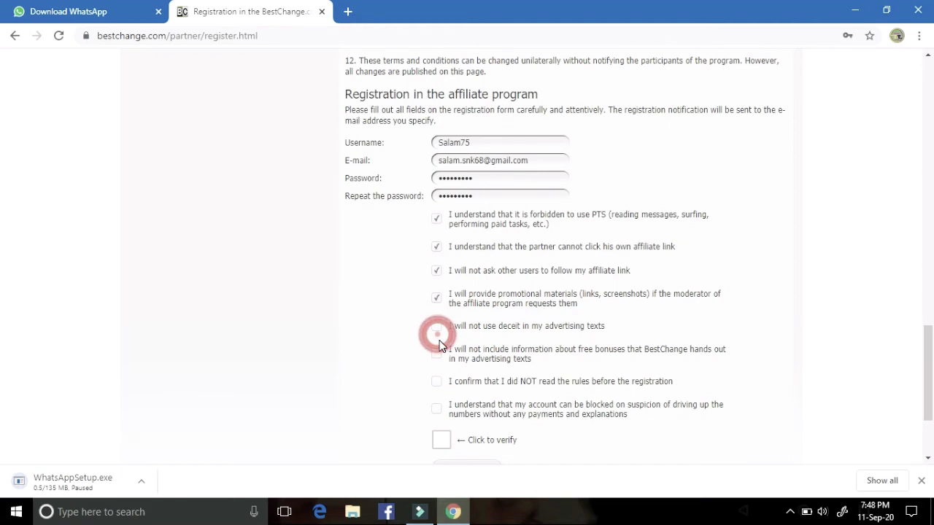
pyautogui.click(441, 356)
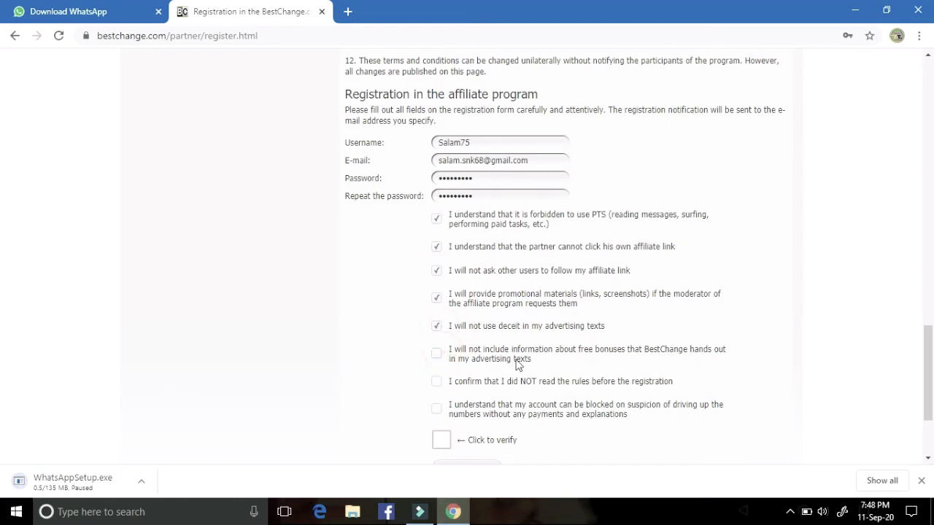
pyautogui.click(437, 410)
pyautogui.click(439, 359)
# Step: Review the terms and conditions heading, then return to the registration form
pyautogui.scroll(6, 527, 377)
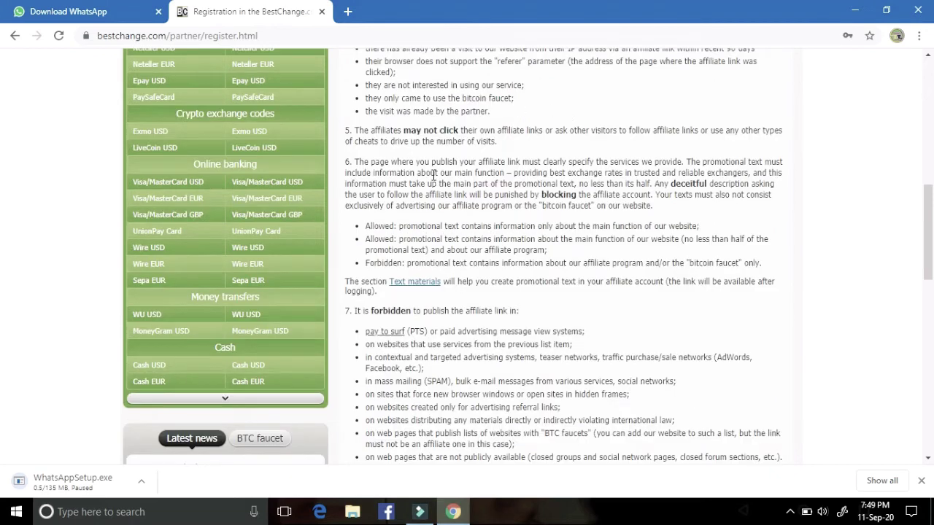
pyautogui.scroll(10, 433, 175)
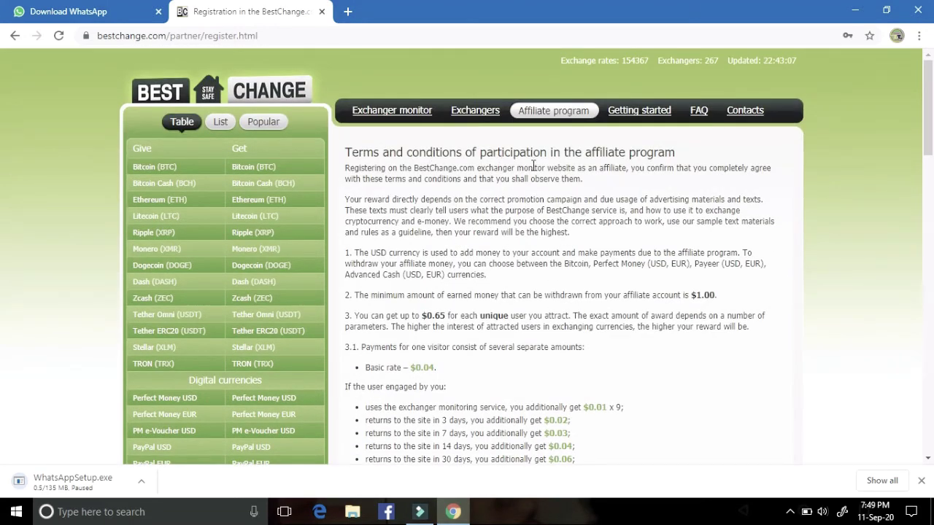
pyautogui.moveTo(685, 153)
pyautogui.mouseDown()
pyautogui.moveTo(438, 169)
pyautogui.moveTo(353, 155)
pyautogui.moveTo(377, 328)
pyautogui.moveTo(397, 164)
pyautogui.moveTo(631, 153)
pyautogui.moveTo(679, 169)
pyautogui.moveTo(685, 153)
pyautogui.mouseUp()
pyautogui.scroll(-20, 415, 353)
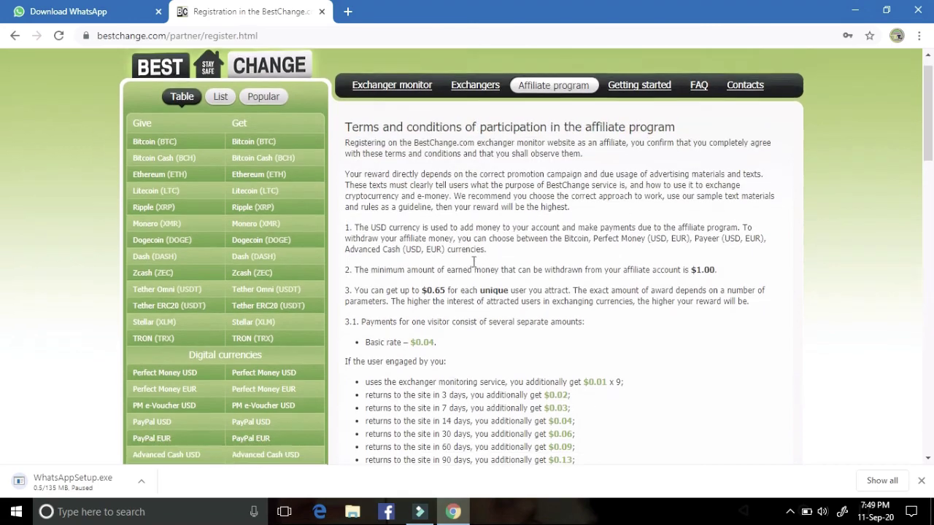
pyautogui.scroll(-4, 415, 353)
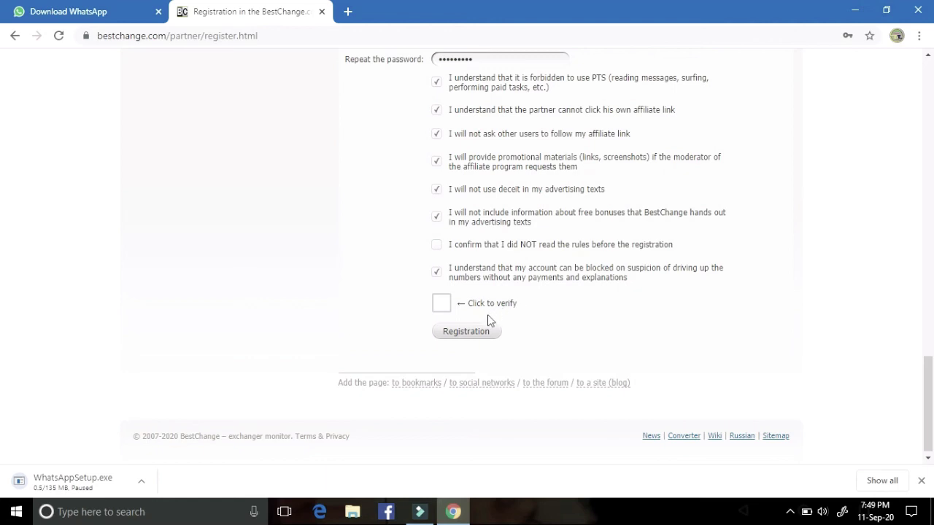
# Step: Pass the fire hydrant reCAPTCHA challenge and submit the affiliate registration
pyautogui.click(447, 326)
pyautogui.click(443, 301)
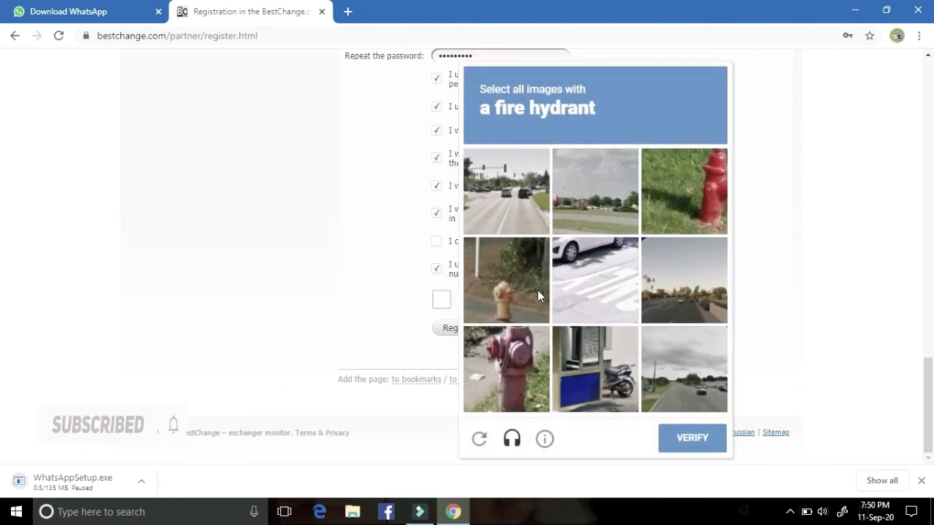
pyautogui.click(526, 282)
pyautogui.click(710, 195)
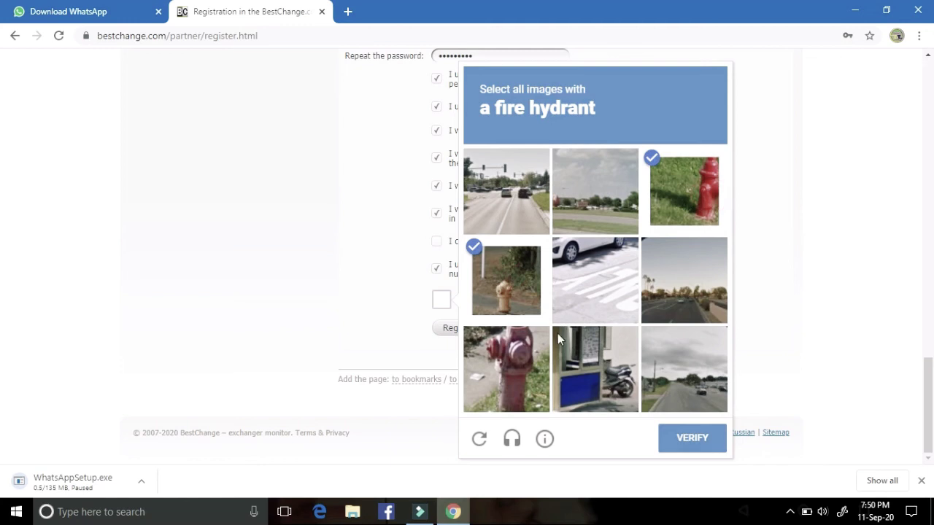
pyautogui.click(526, 353)
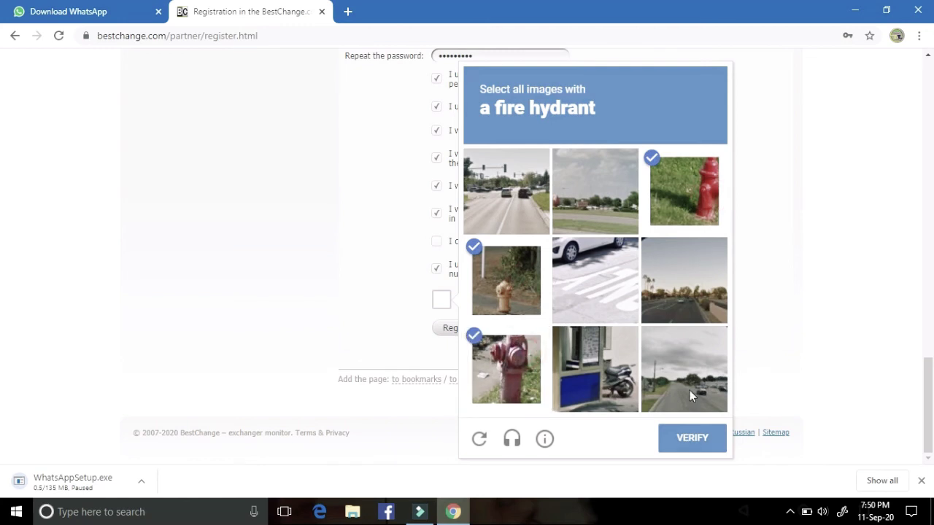
pyautogui.click(683, 439)
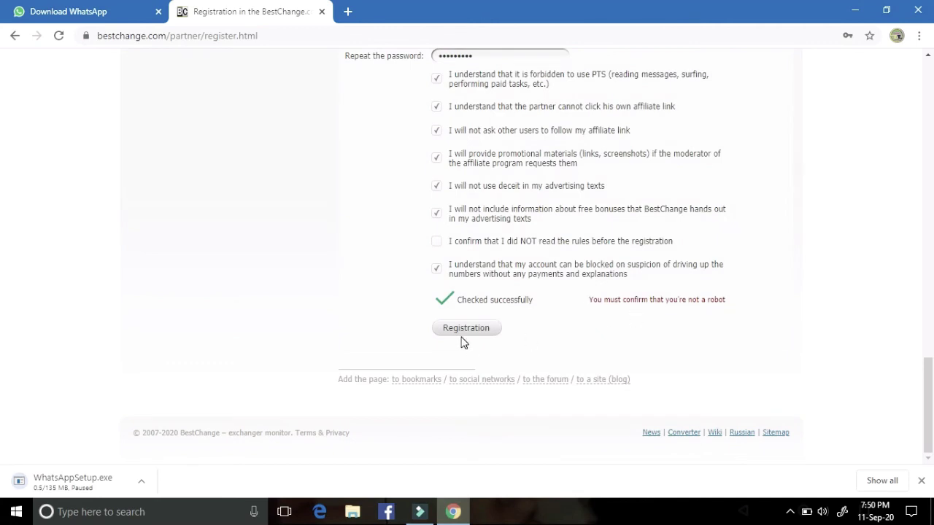
pyautogui.click(465, 329)
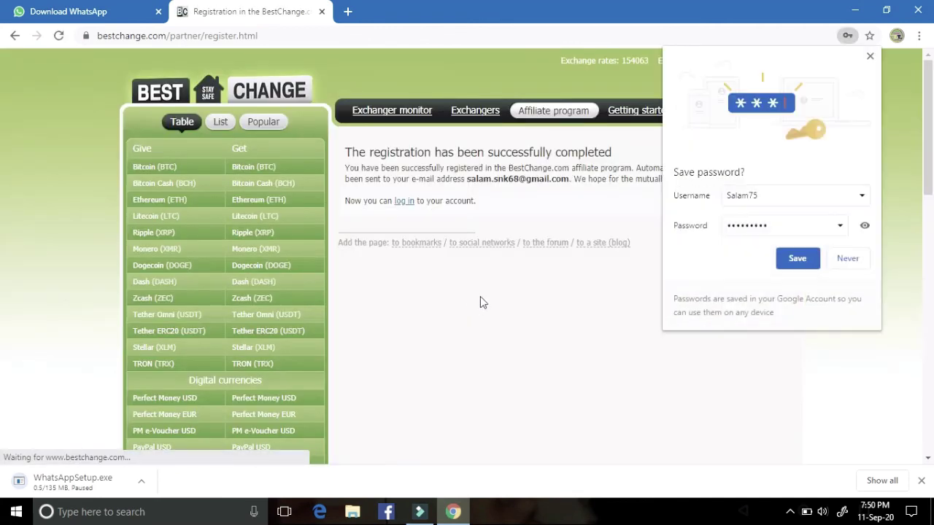
# Step: Save the password in Chrome and follow the success message's 'log in' link
pyautogui.click(795, 259)
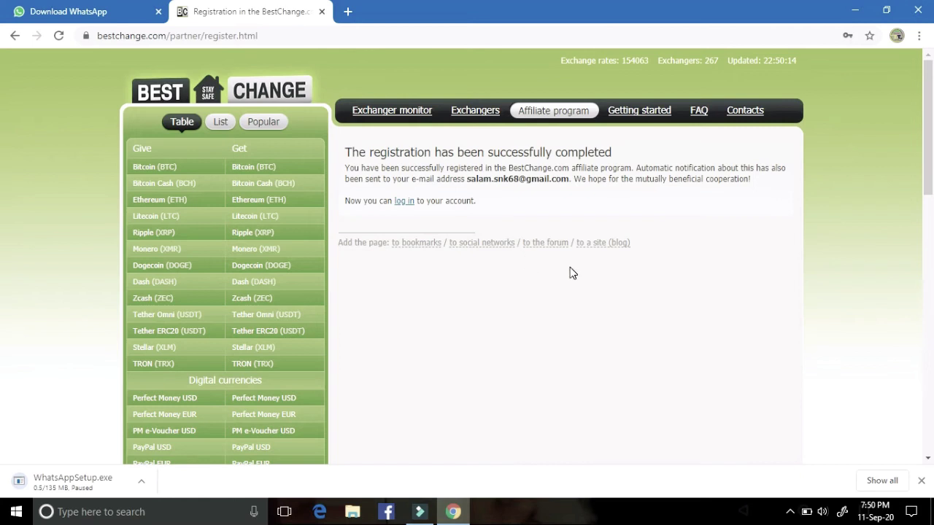
pyautogui.scroll(-5, 475, 264)
pyautogui.scroll(-5, 474, 266)
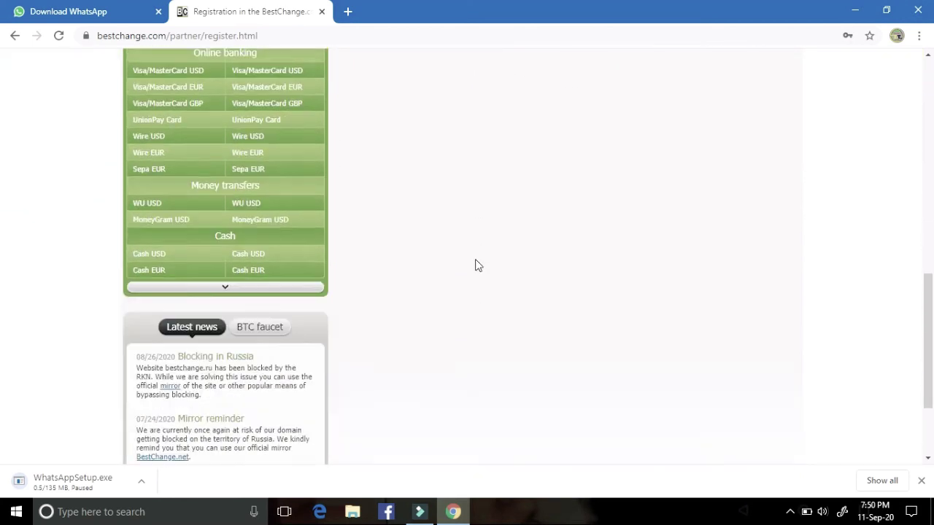
pyautogui.scroll(5, 475, 266)
pyautogui.scroll(5, 475, 265)
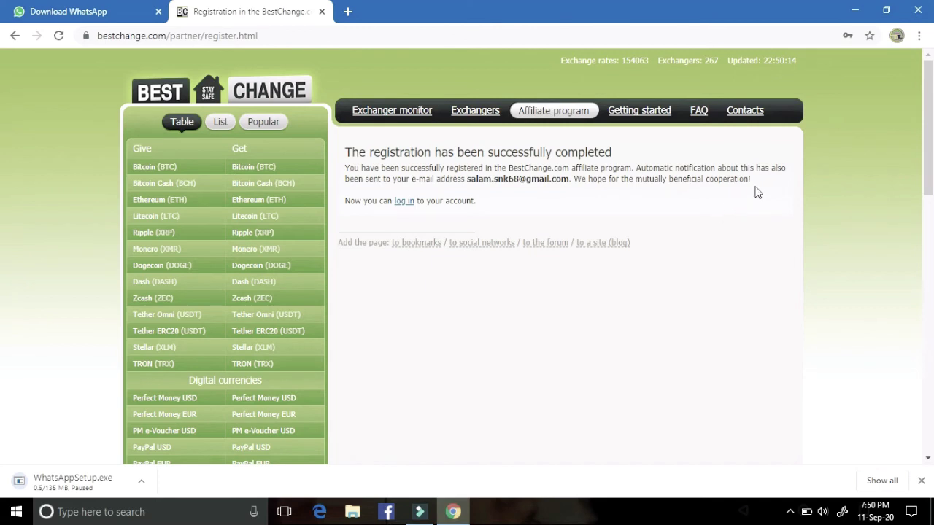
pyautogui.click(410, 202)
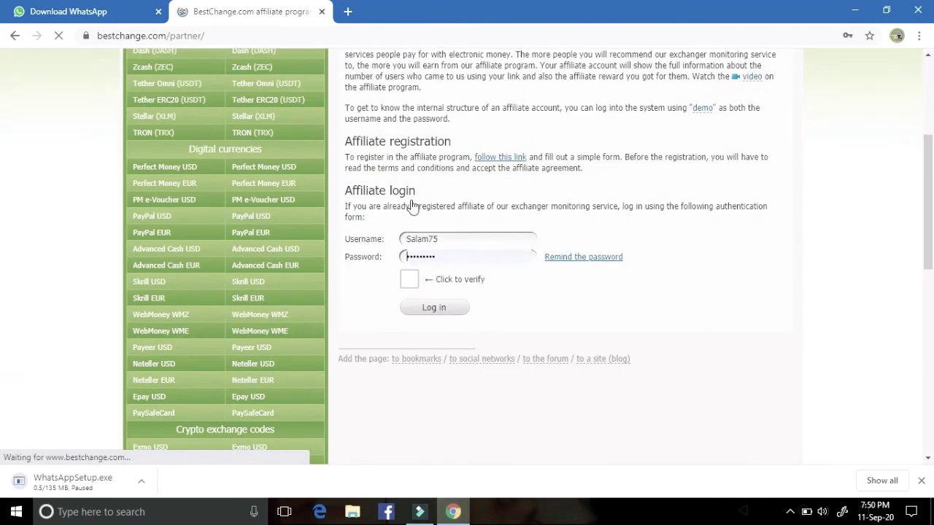
# Step: Solve the login form's bus image reCAPTCHA, including the newly loaded bus tile
pyautogui.click(410, 281)
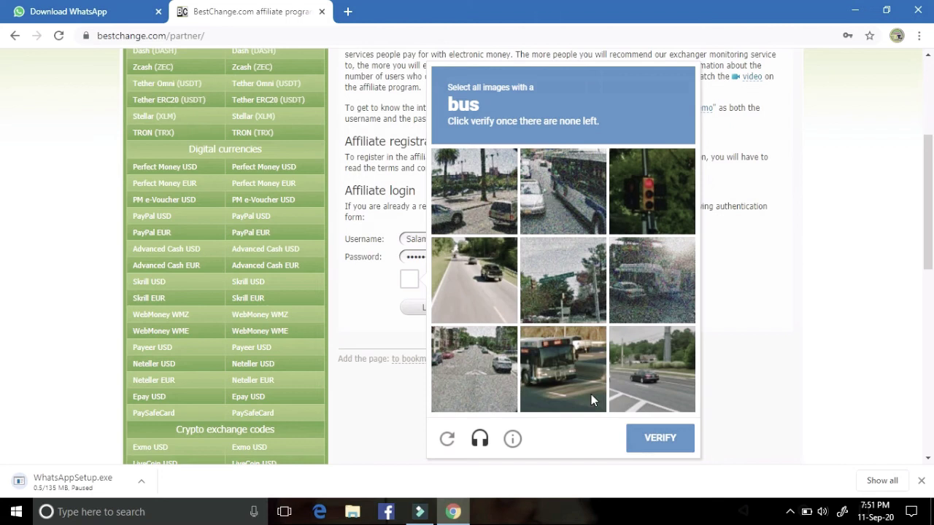
pyautogui.click(538, 377)
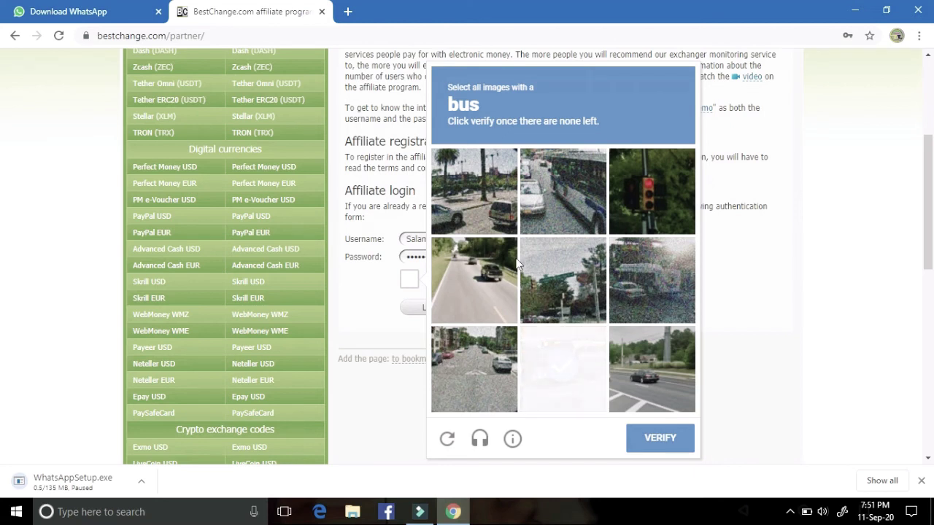
pyautogui.click(559, 186)
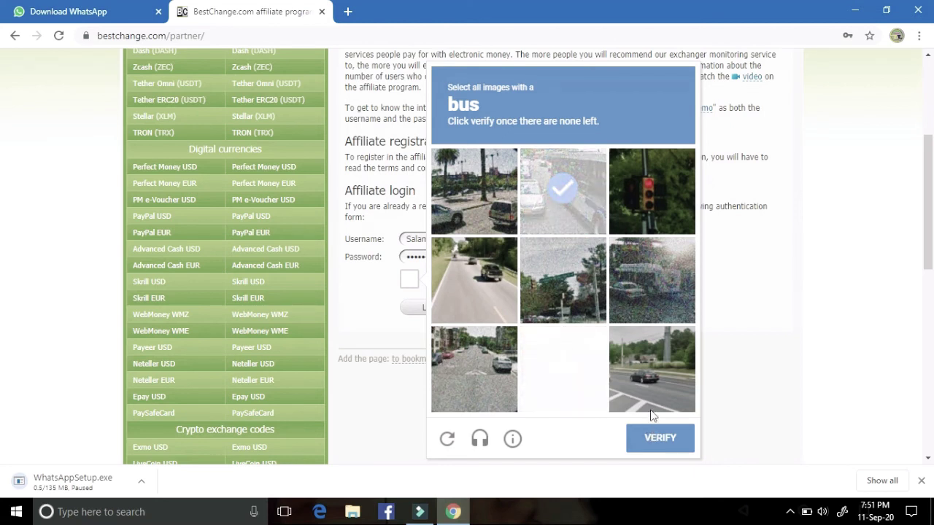
pyautogui.click(620, 290)
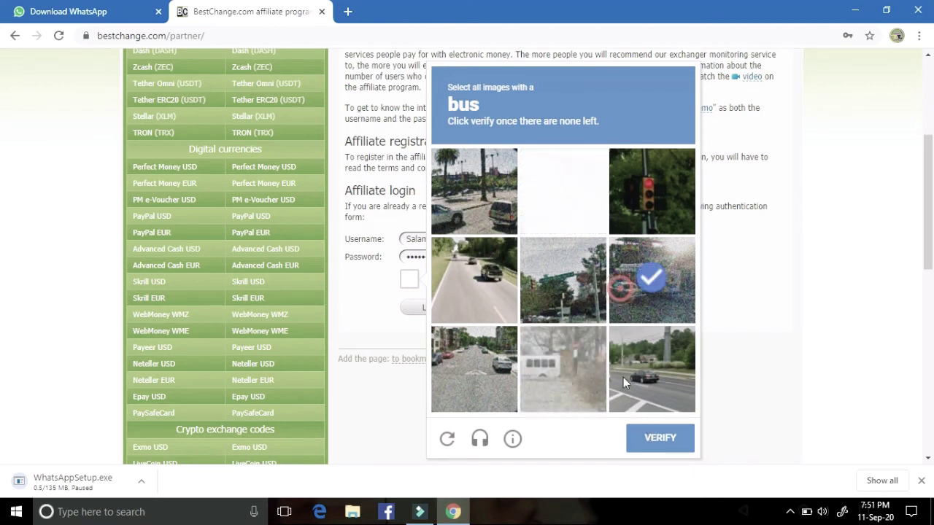
pyautogui.click(652, 453)
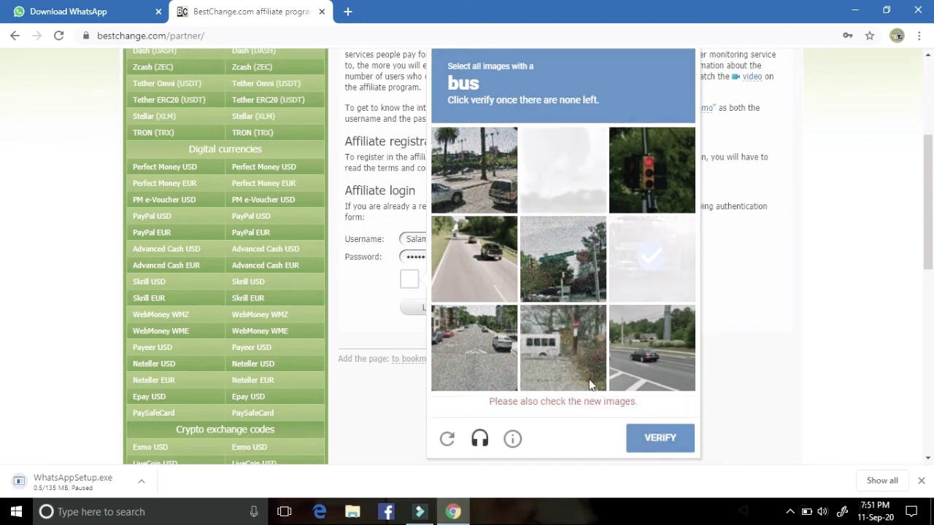
pyautogui.click(574, 361)
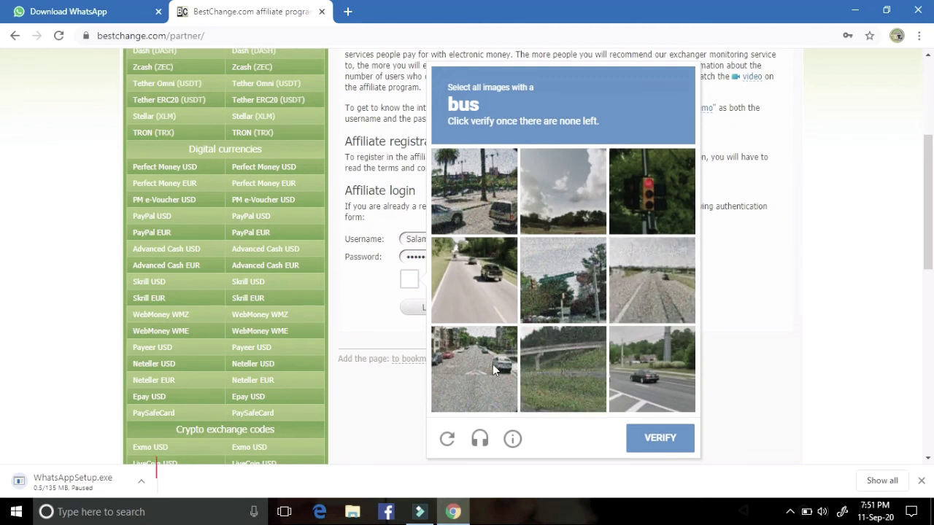
pyautogui.click(675, 449)
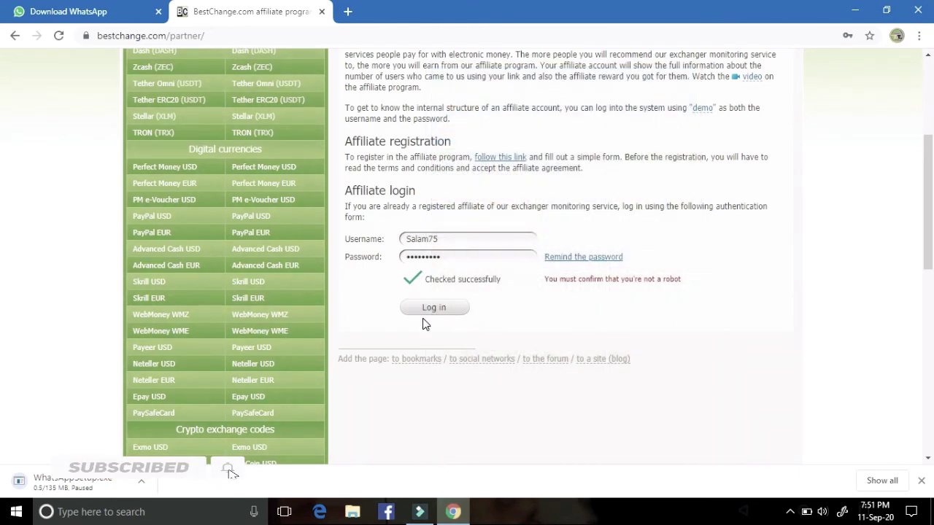
# Step: Log in and review the affiliate link, zero statistics and $0.00 balance
pyautogui.click(428, 310)
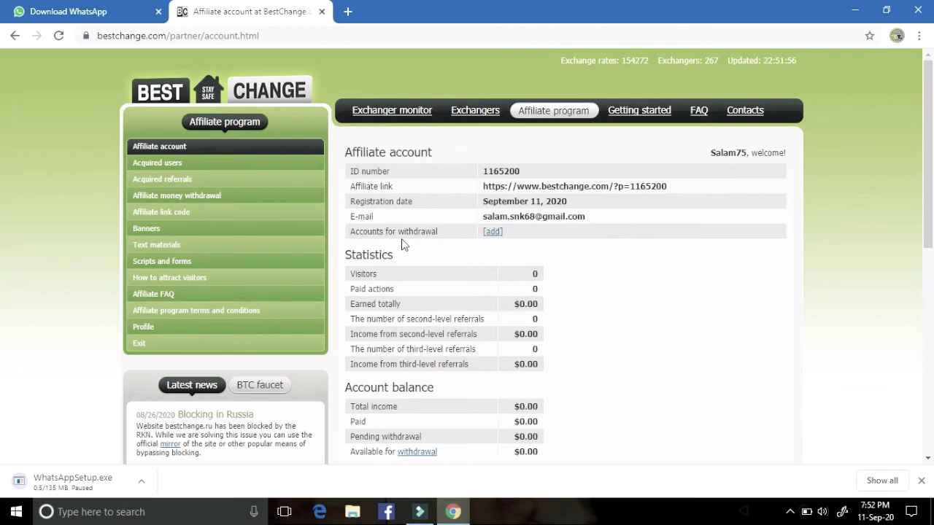
pyautogui.scroll(-3, 507, 240)
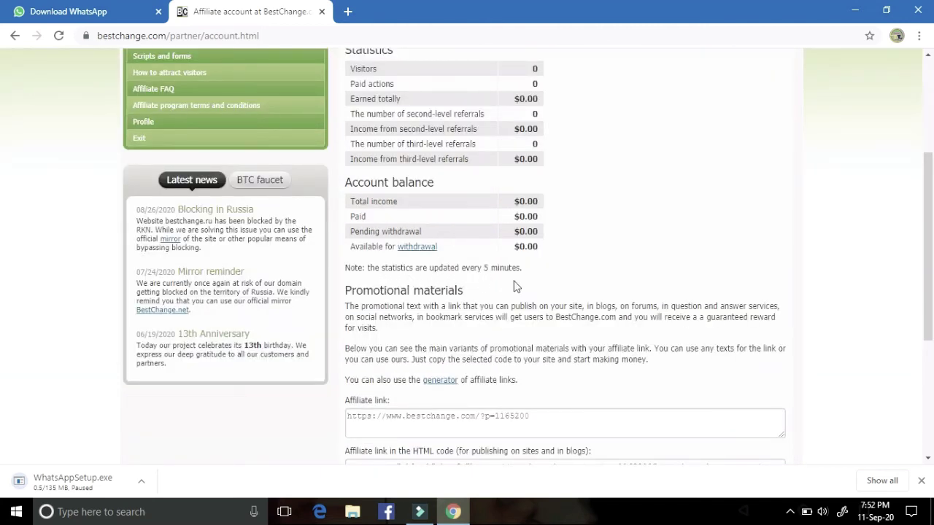
pyautogui.scroll(-2, 438, 384)
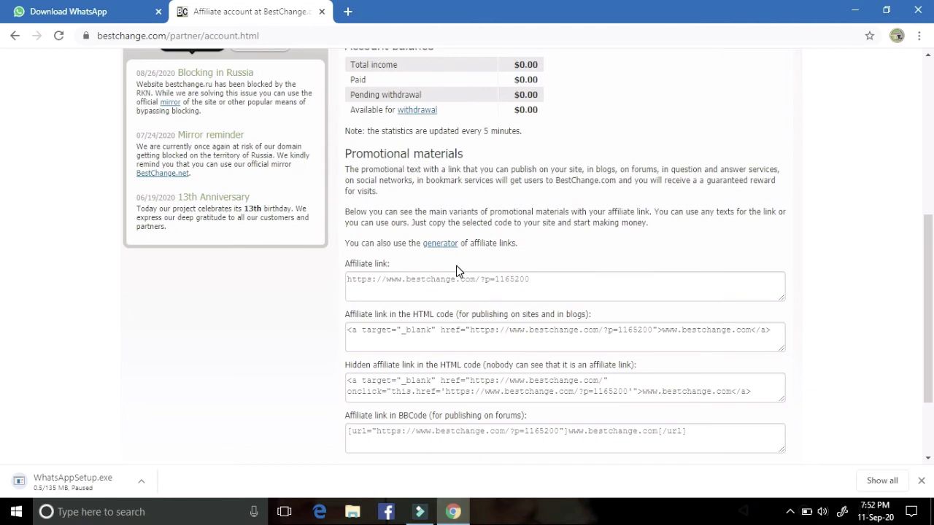
pyautogui.scroll(1, 450, 166)
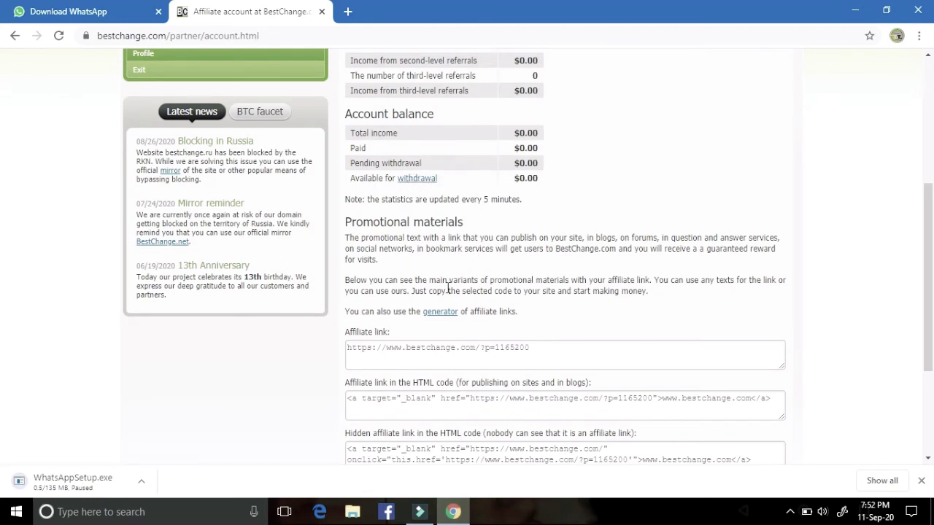
pyautogui.scroll(3, 513, 241)
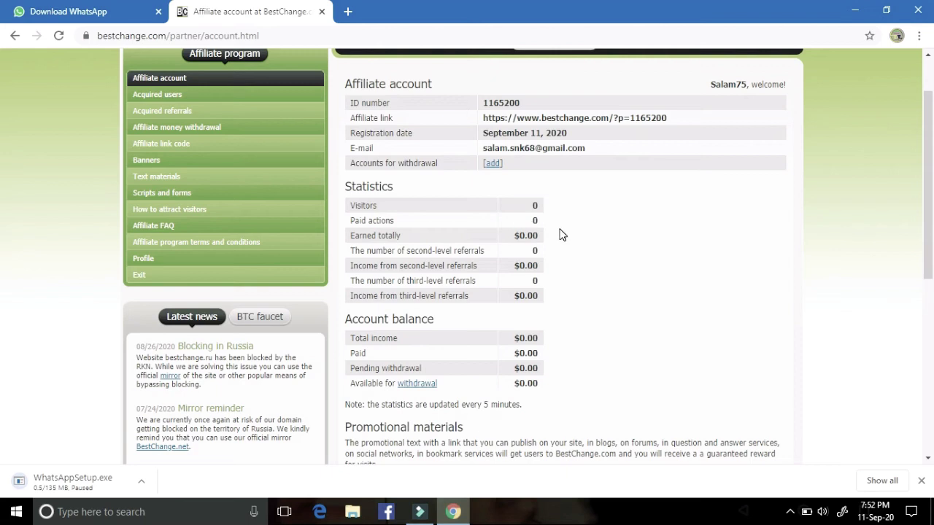
pyautogui.scroll(1, 553, 235)
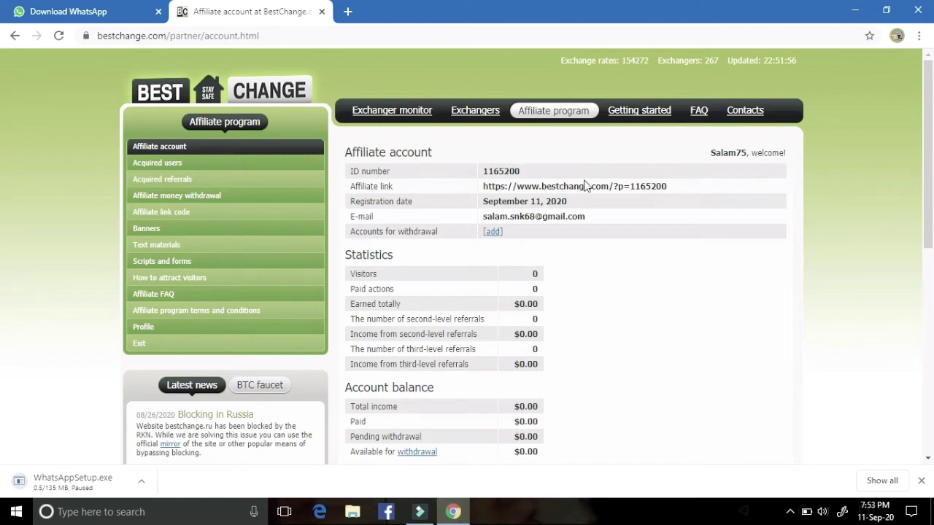
pyautogui.scroll(-3, 431, 261)
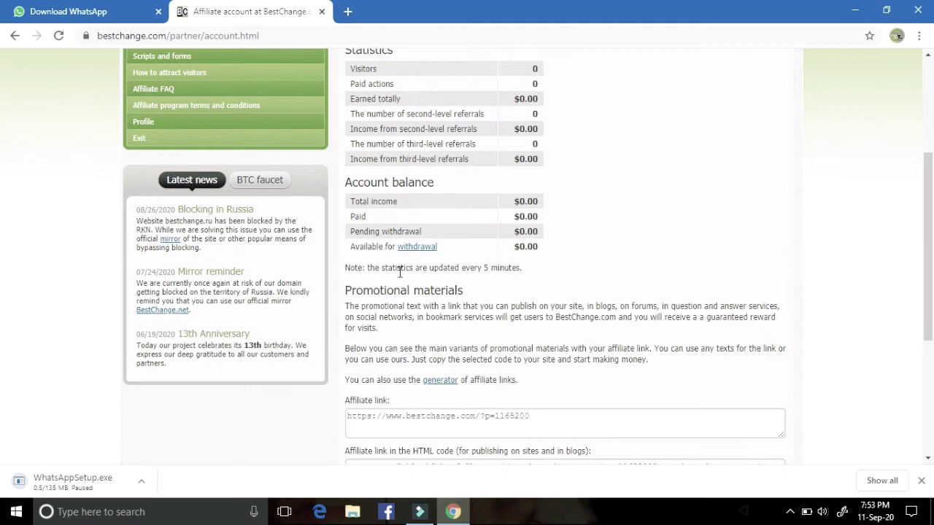
pyautogui.scroll(-2, 400, 271)
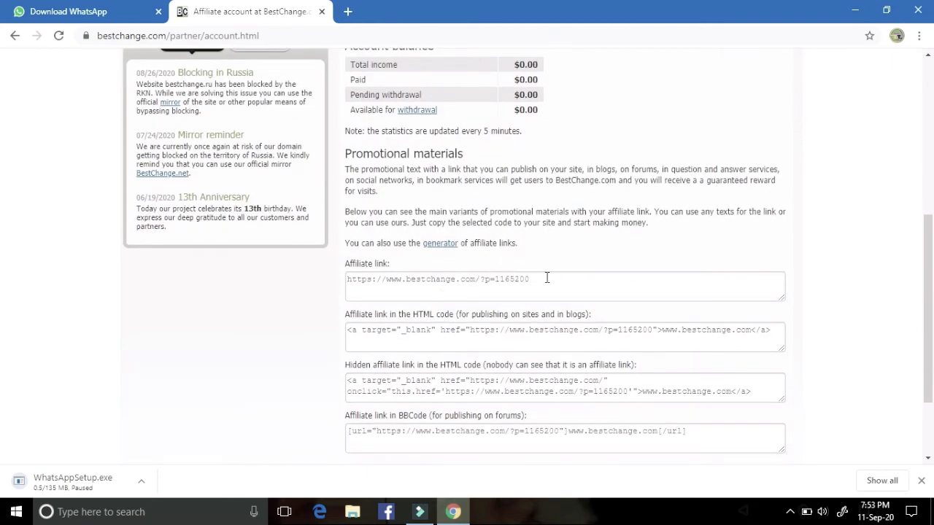
# Step: Select the BestChange affiliate link text on the account page and copy it
pyautogui.moveTo(544, 281); pyautogui.dragTo(352, 283)
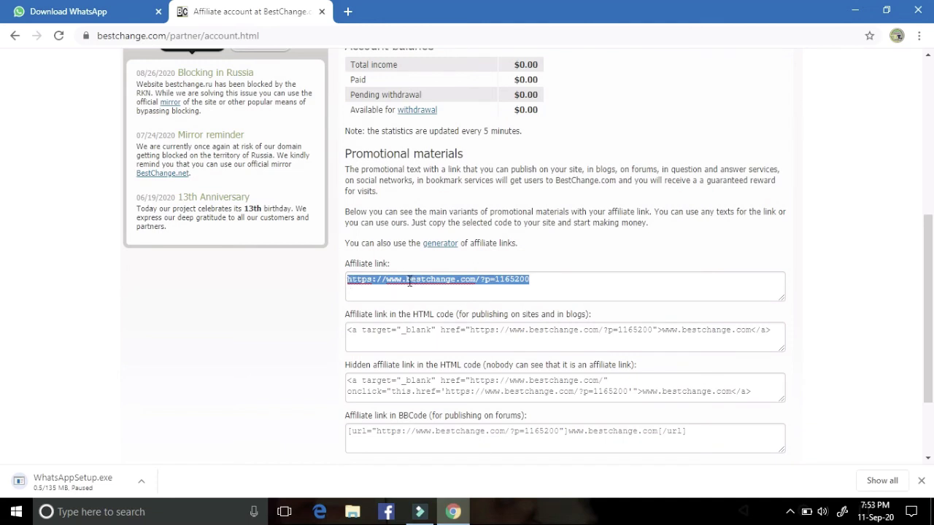
pyautogui.rightClick(379, 282)
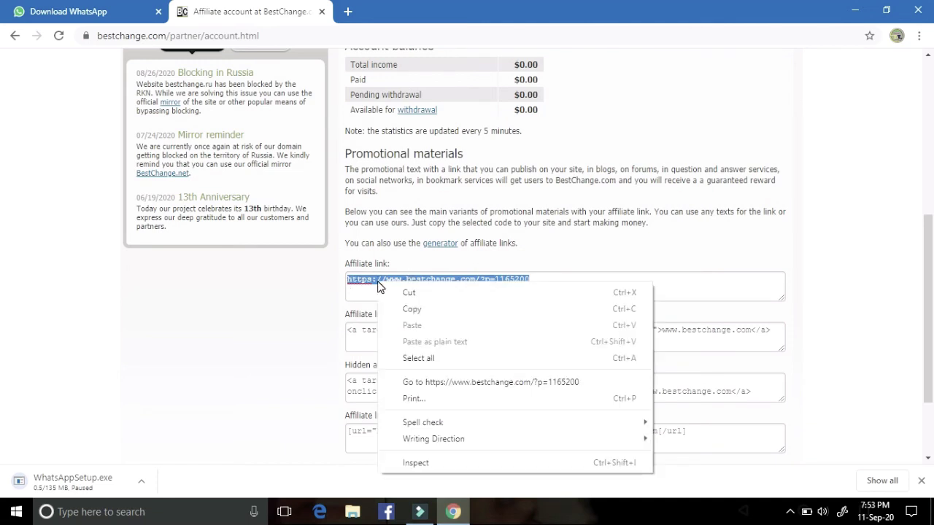
pyautogui.click(421, 312)
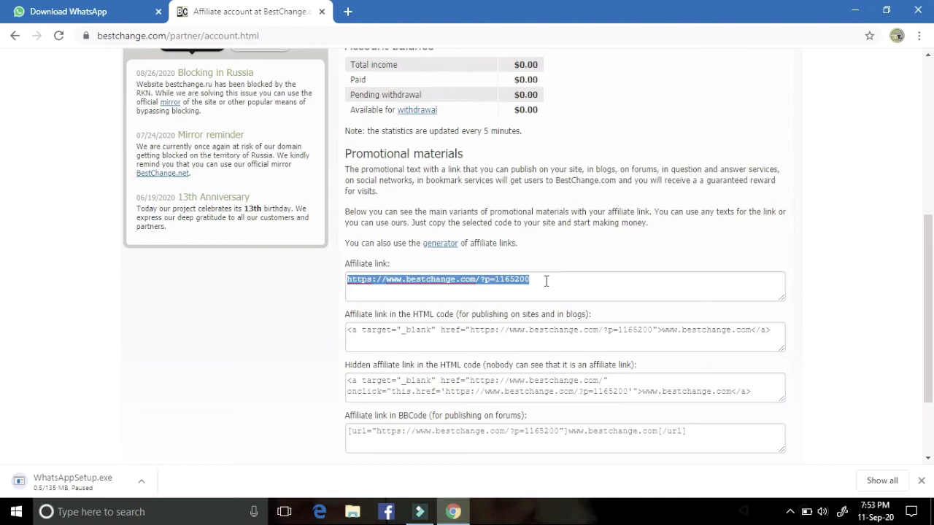
# Step: Pause the screen recording from the system tray recorder icon
pyautogui.click(790, 512)
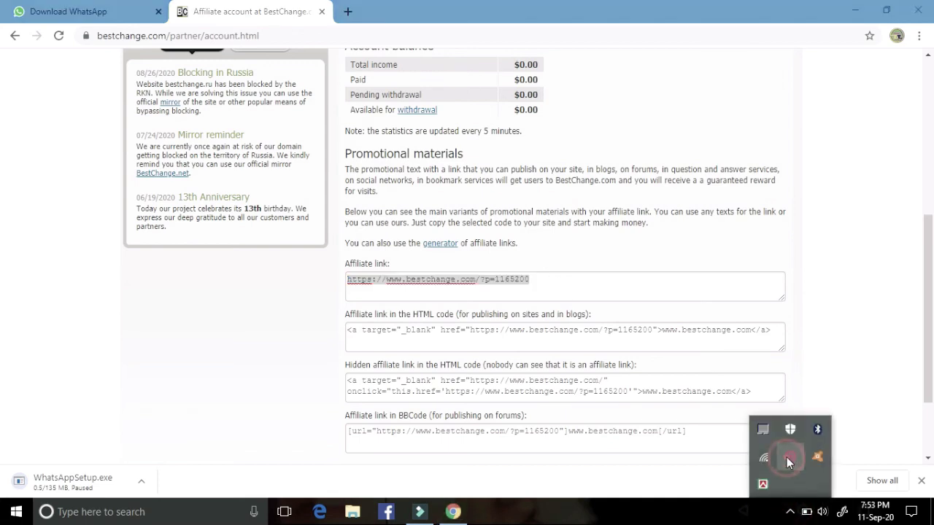
pyautogui.rightClick(786, 458)
pyautogui.click(795, 466)
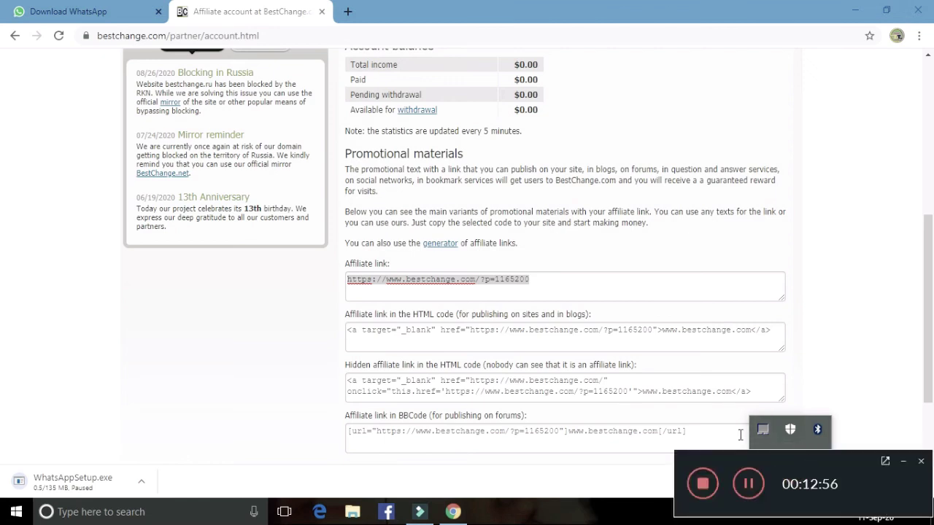
pyautogui.click(750, 484)
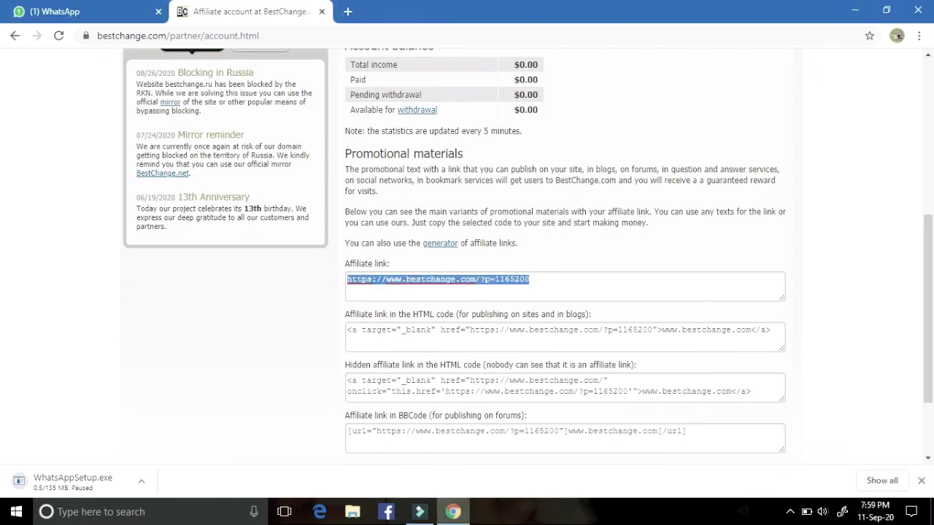
# Step: Copy the affiliate link again and switch to the WhatsApp Web tab
pyautogui.rightClick(464, 281)
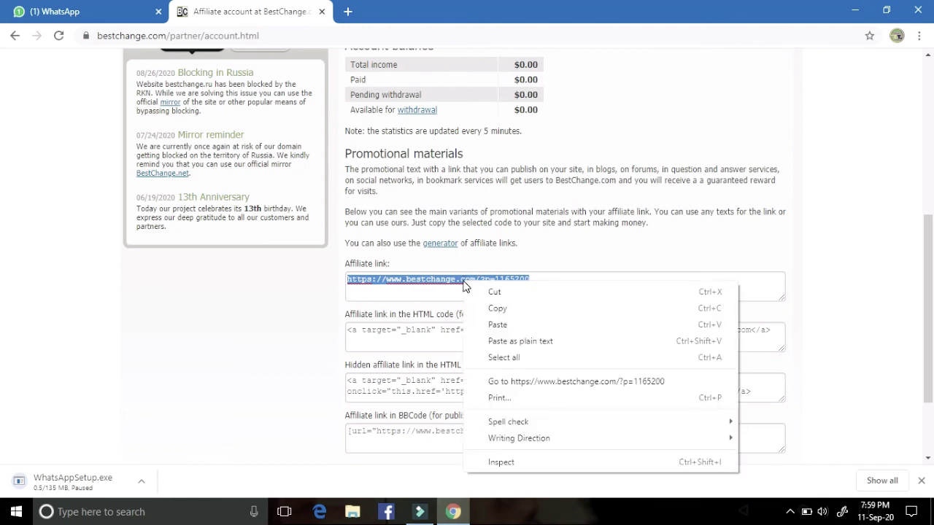
pyautogui.click(526, 309)
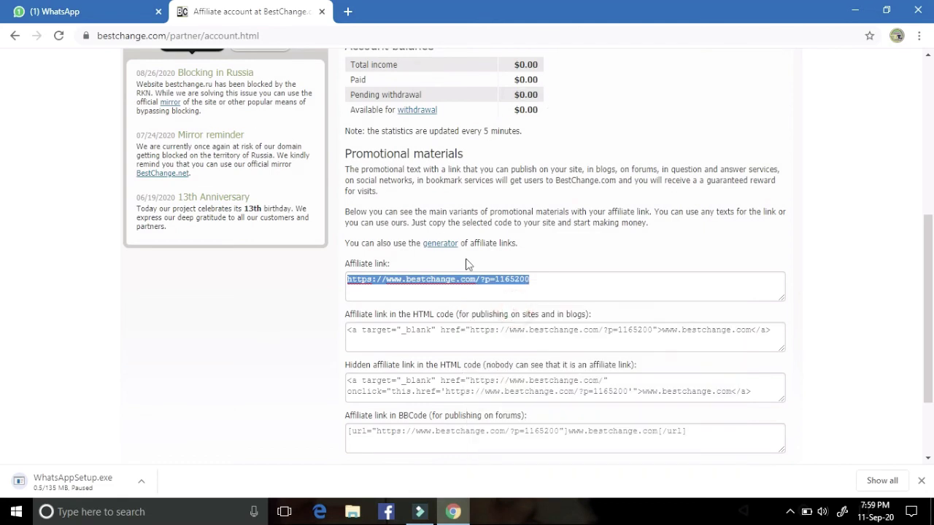
pyautogui.click(135, 13)
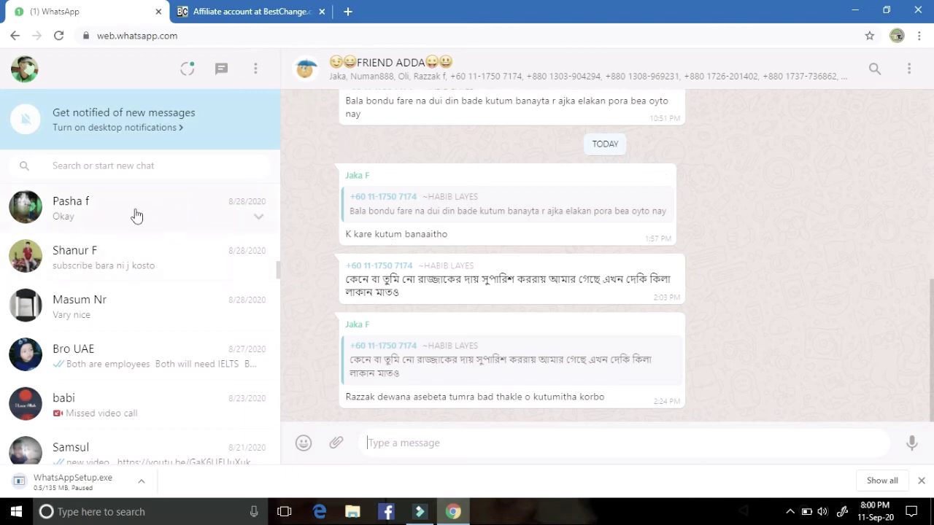
pyautogui.scroll(3, 137, 277)
pyautogui.scroll(10, 135, 264)
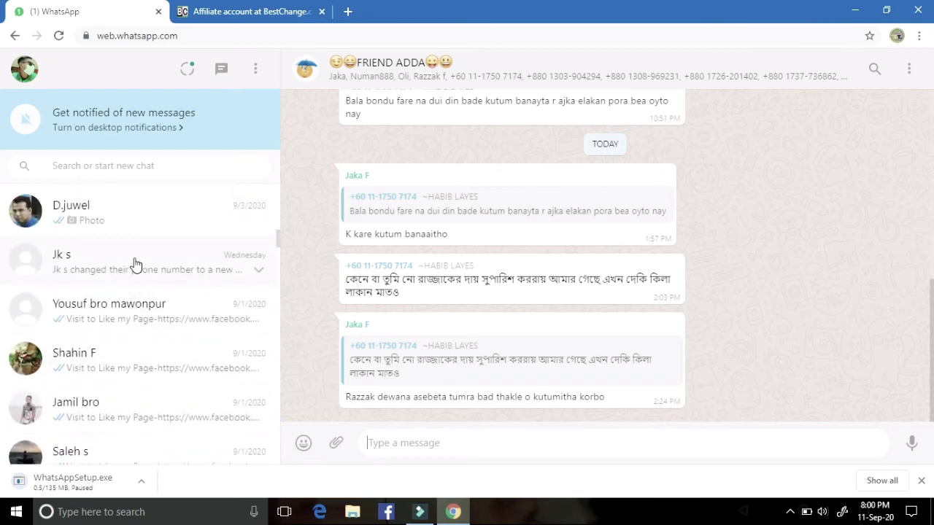
pyautogui.click(135, 257)
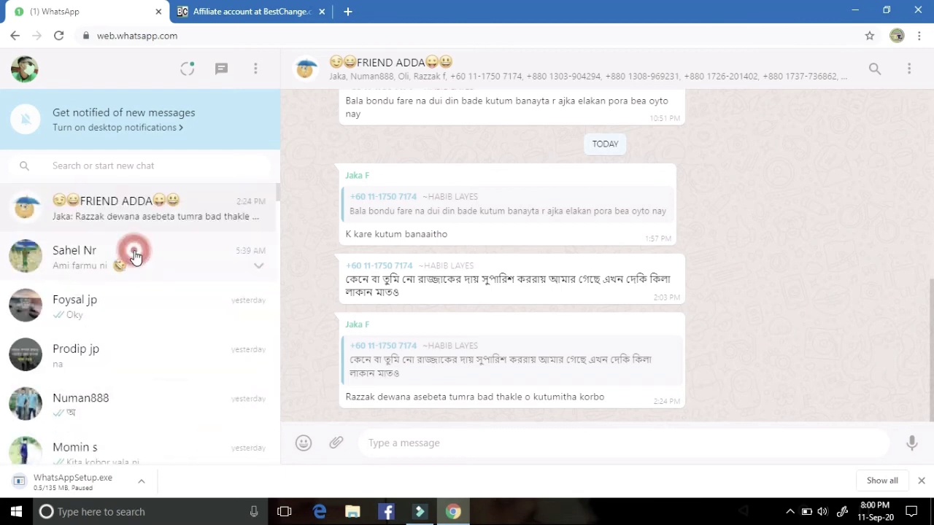
pyautogui.click(469, 434)
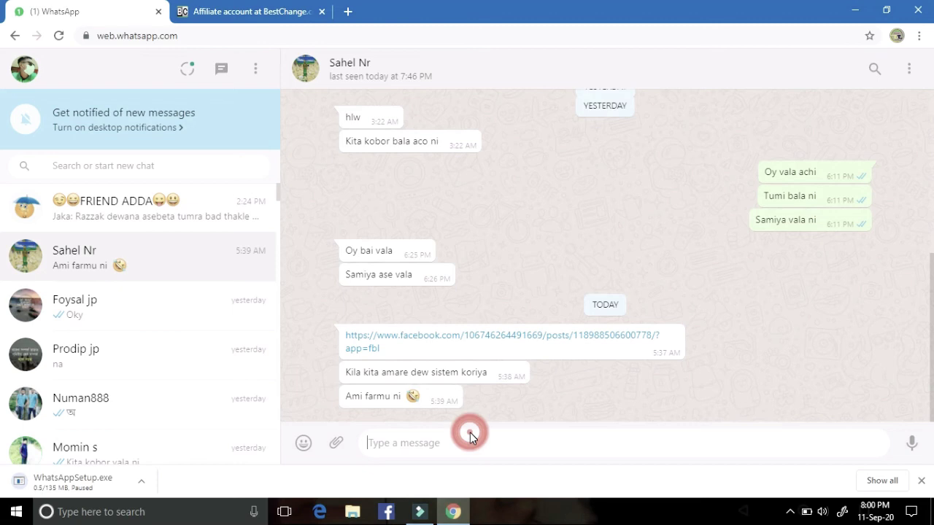
pyautogui.rightClick(447, 443)
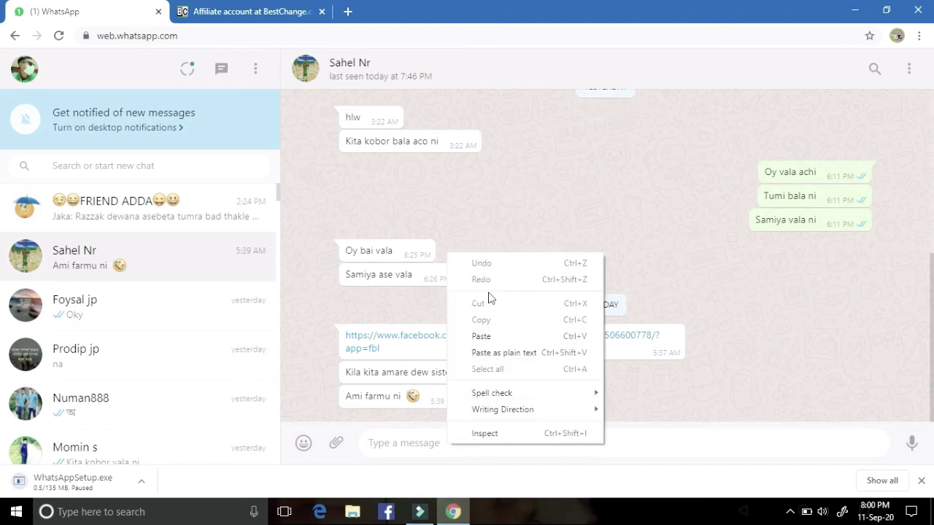
pyautogui.click(487, 336)
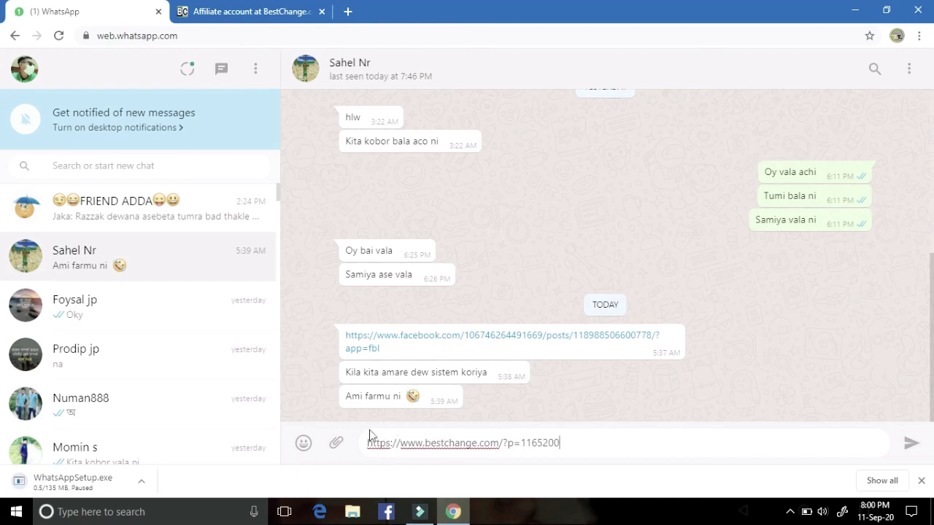
pyautogui.click(368, 442)
pyautogui.click(367, 442)
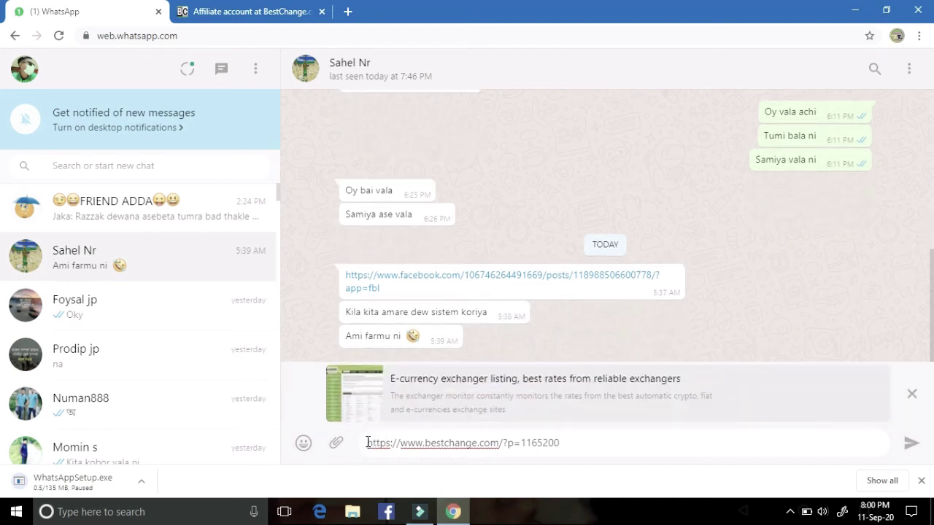
pyautogui.click(918, 450)
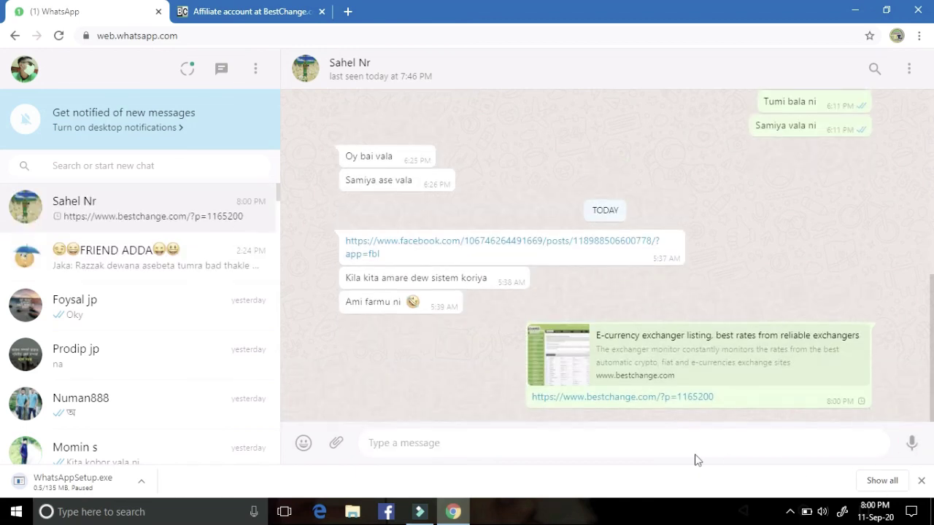
# Step: Change options in the screen recorder's controls from the system tray
pyautogui.click(788, 511)
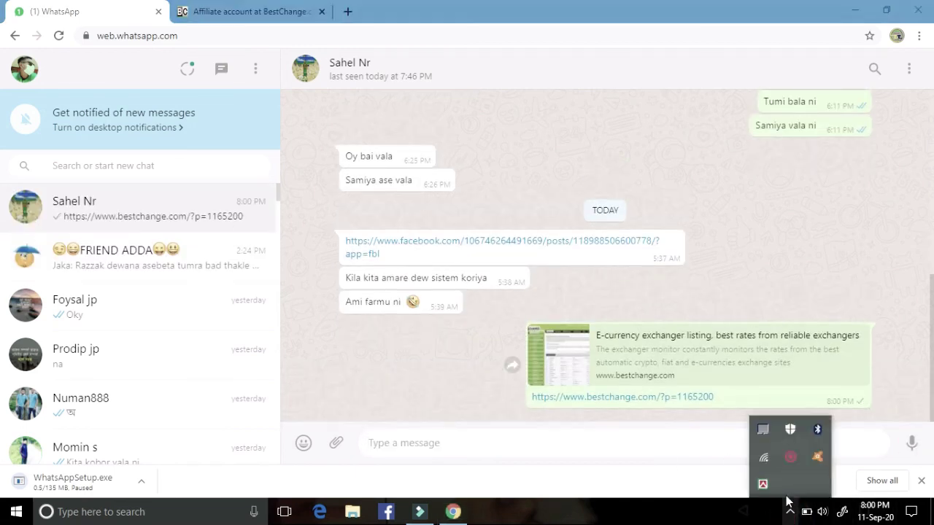
pyautogui.rightClick(791, 462)
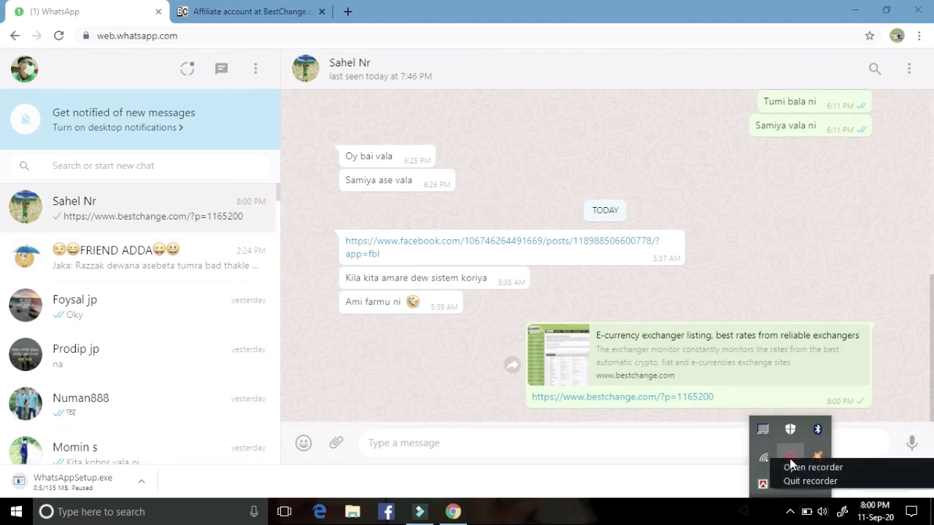
pyautogui.click(797, 469)
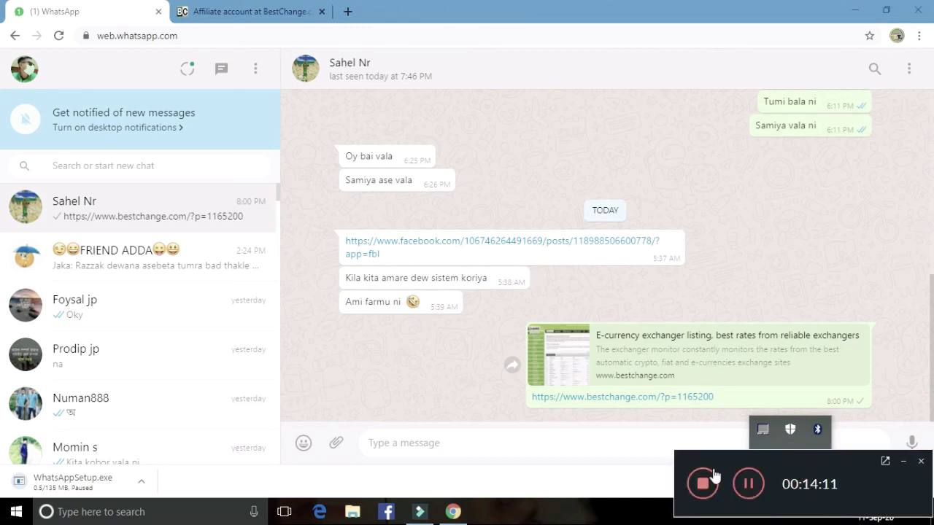
pyautogui.click(621, 505)
pyautogui.click(656, 457)
pyautogui.click(785, 427)
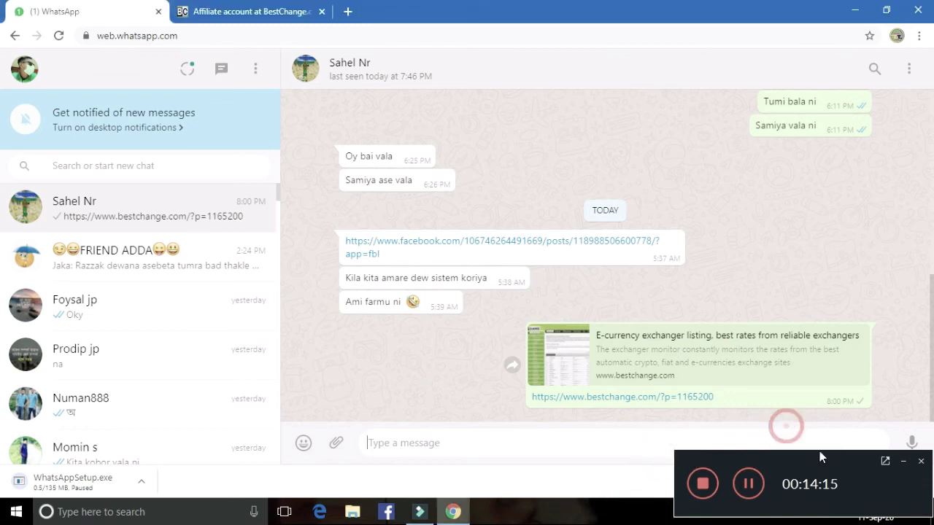
pyautogui.click(904, 463)
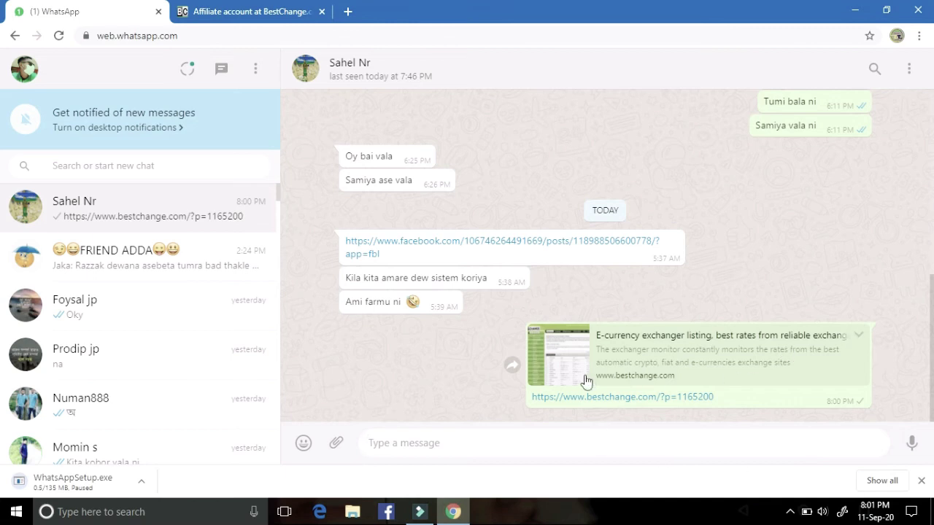
# Step: Return to the BestChange tab and reload the Affiliate program page to show 1 unaccounted direct click
pyautogui.click(299, 12)
pyautogui.scroll(5, 468, 184)
pyautogui.scroll(1, 467, 184)
pyautogui.scroll(-3, 467, 184)
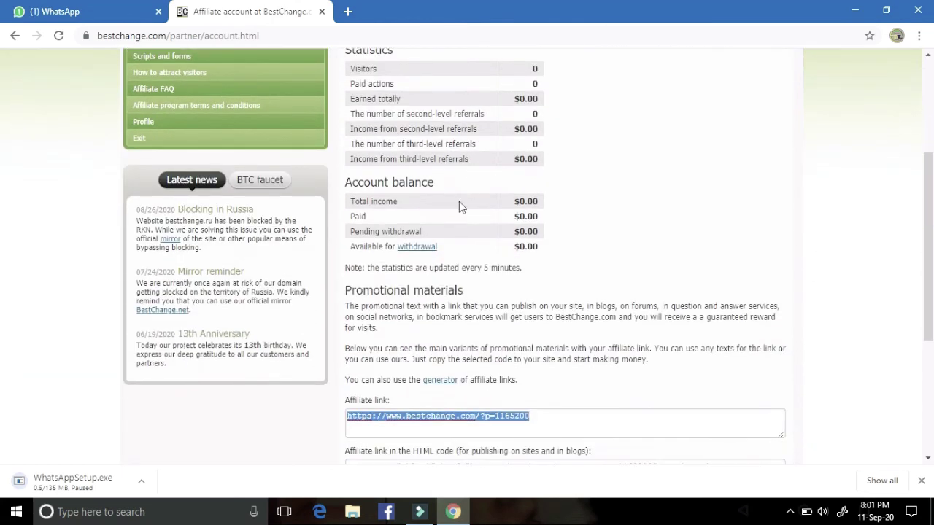
pyautogui.scroll(3, 500, 337)
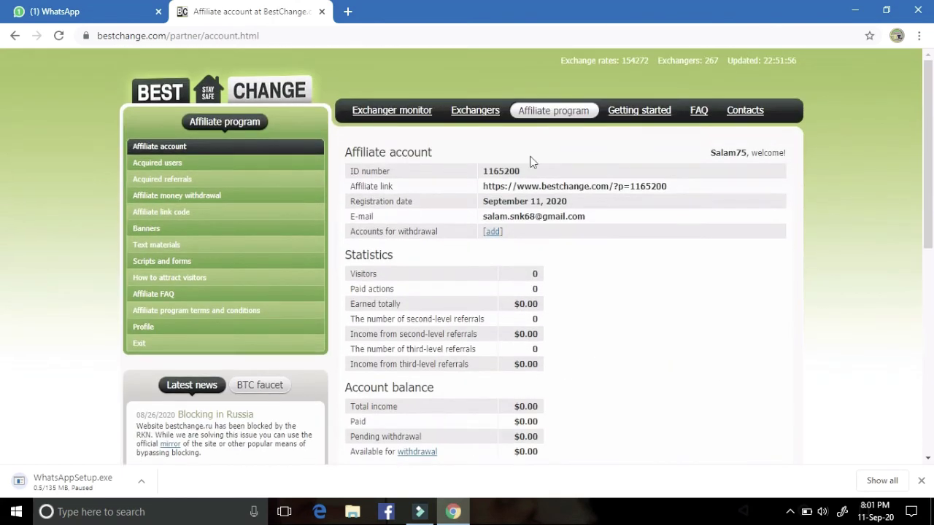
pyautogui.click(552, 113)
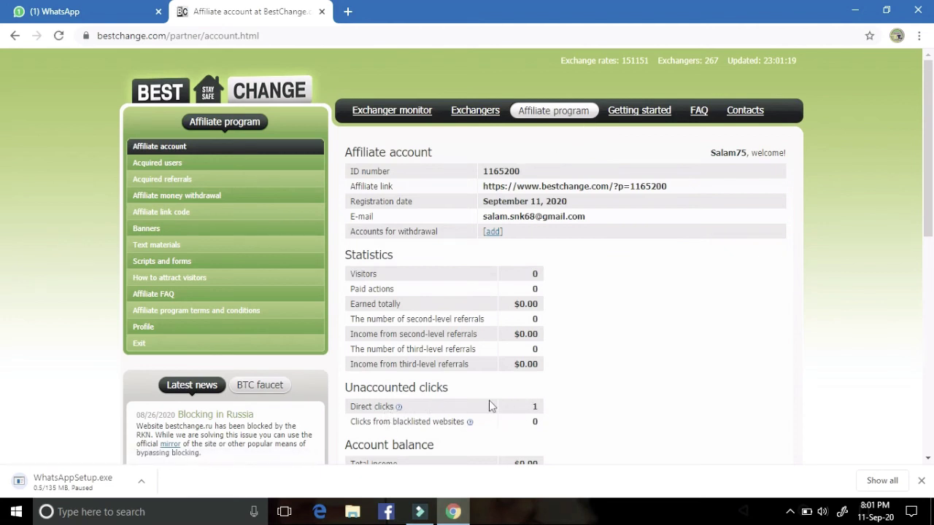
pyautogui.scroll(-1, 510, 409)
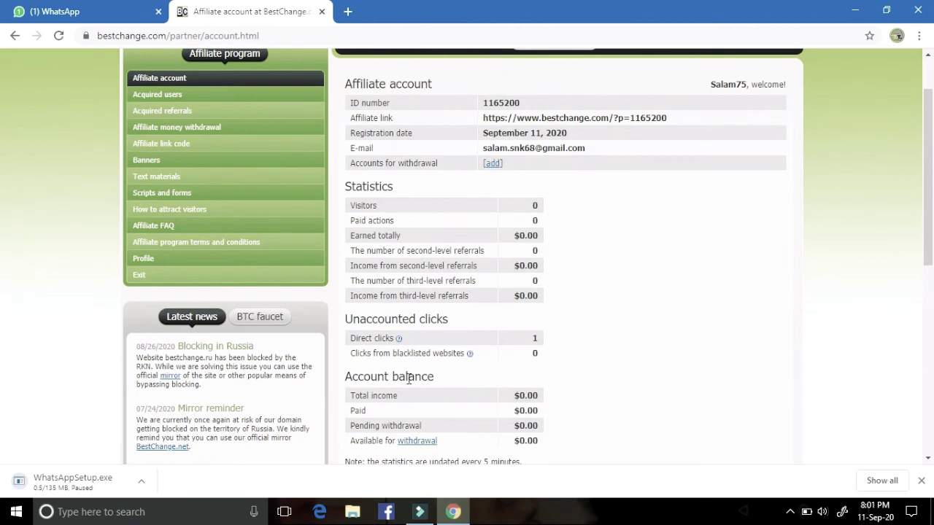
pyautogui.scroll(1, 574, 362)
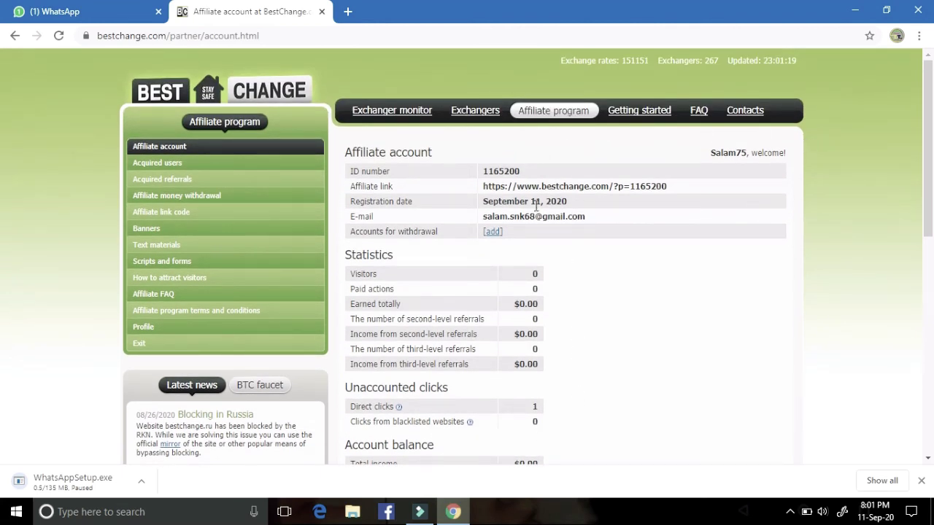
pyautogui.scroll(-5, 535, 210)
pyautogui.scroll(-2, 535, 213)
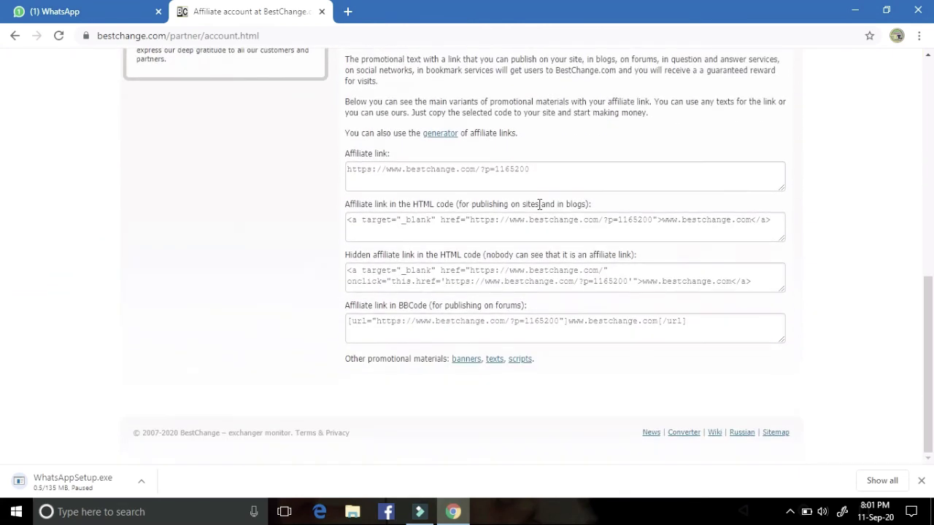
pyautogui.scroll(7, 539, 204)
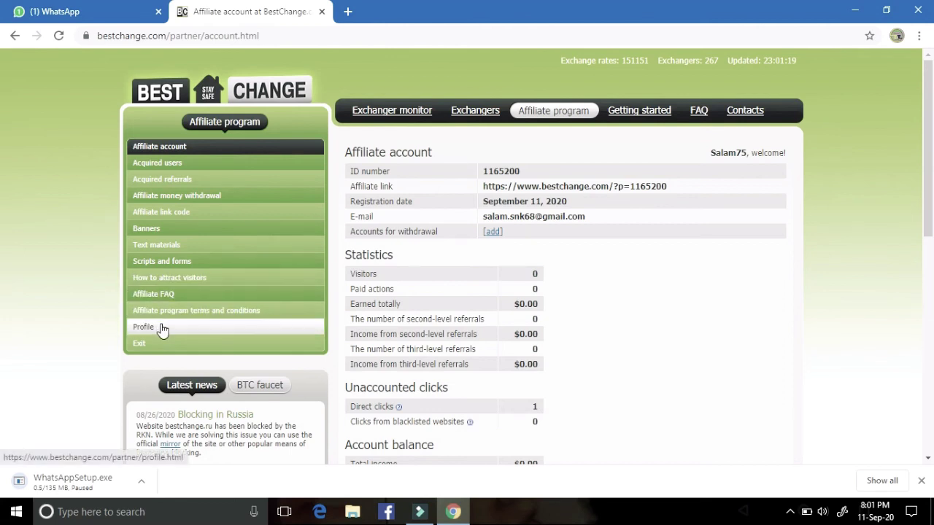
# Step: Read the terms: $1.00 minimum withdrawal, withdrawal currencies, and up to $0.65 per unique user
pyautogui.click(275, 311)
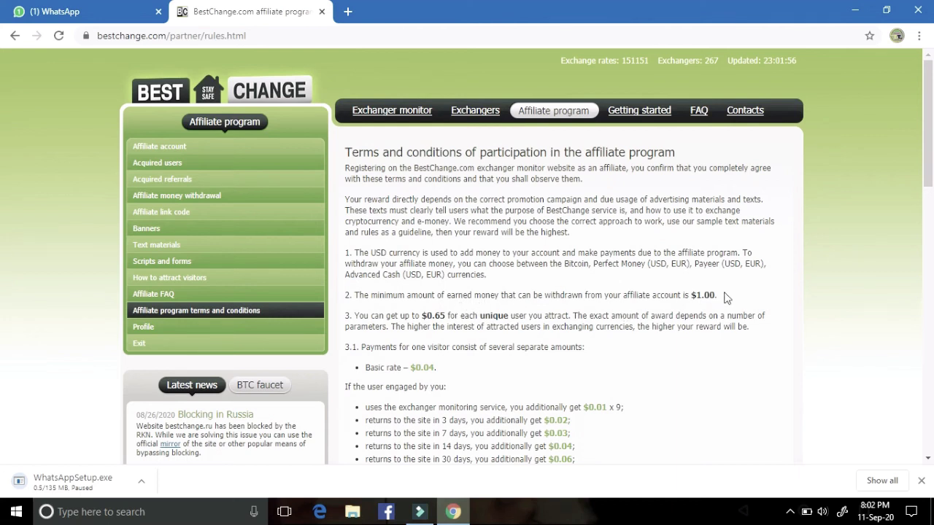
pyautogui.moveTo(724, 299); pyautogui.dragTo(347, 300)
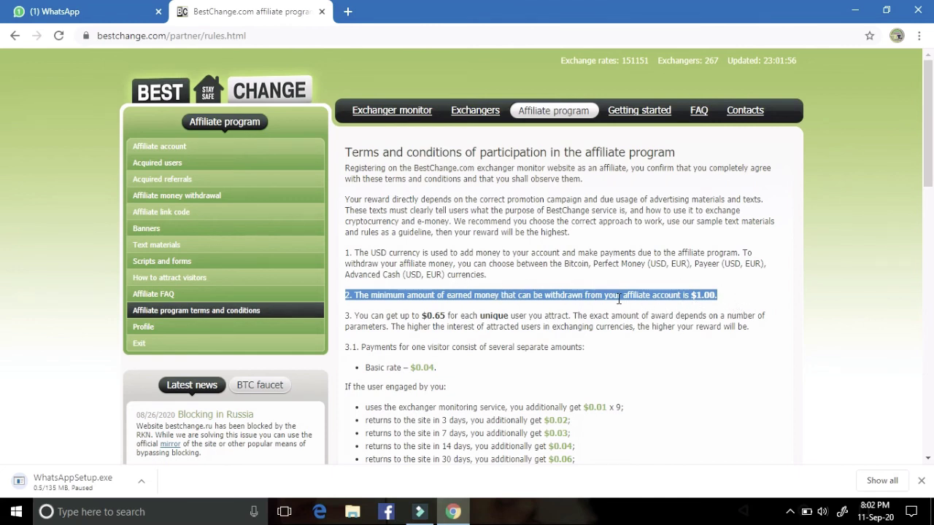
pyautogui.click(739, 299)
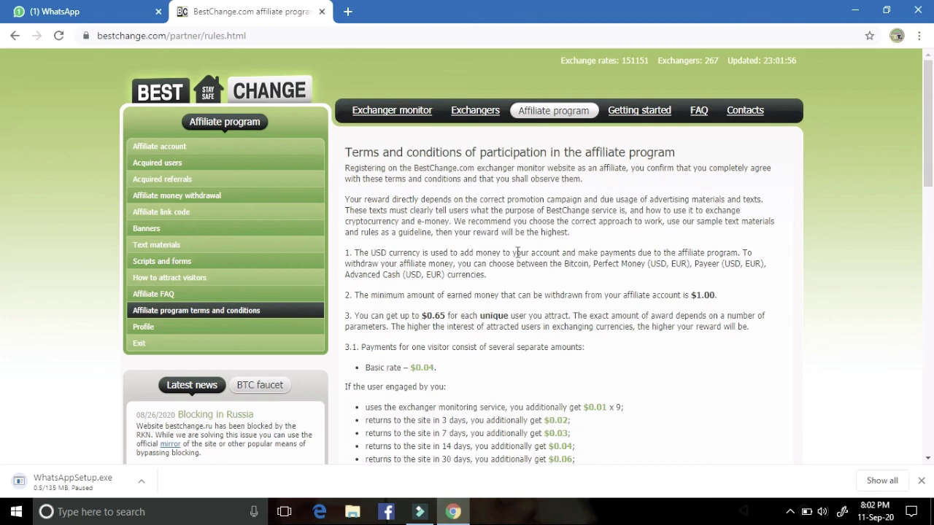
pyautogui.moveTo(777, 269); pyautogui.dragTo(487, 286)
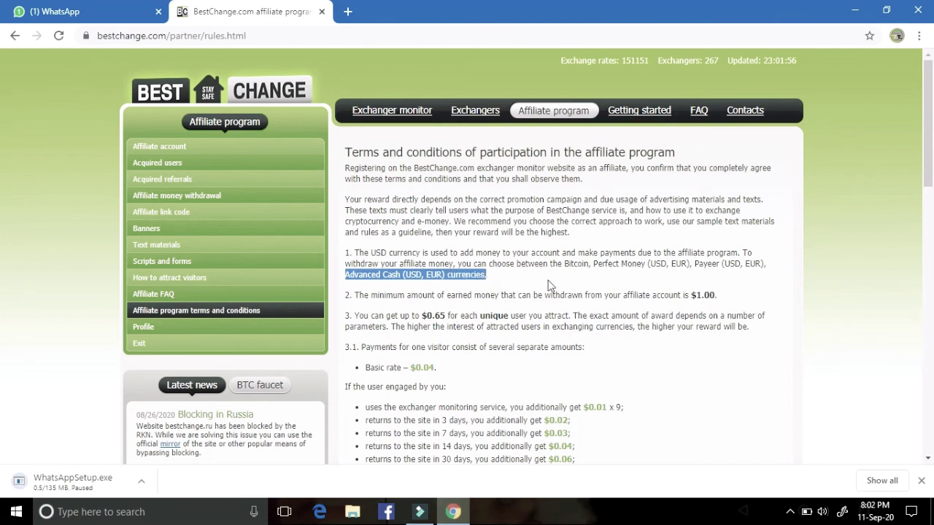
pyautogui.click(754, 286)
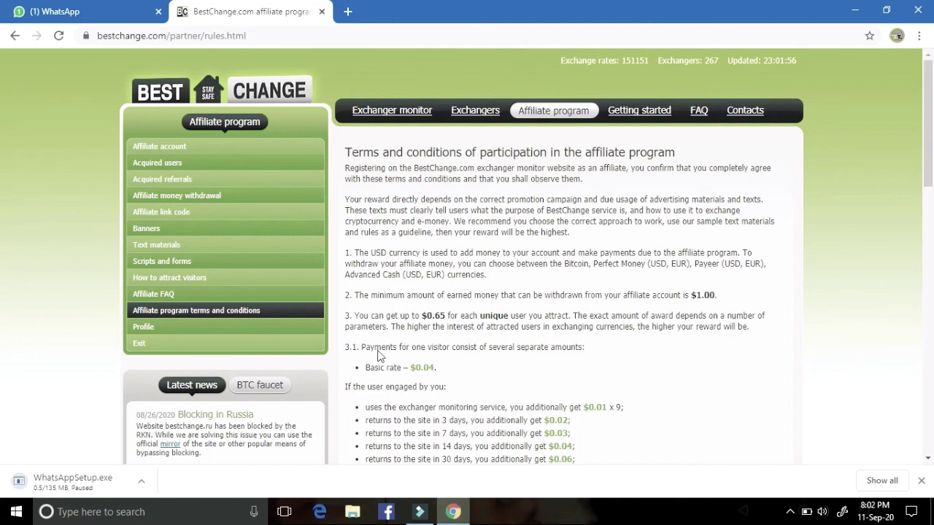
pyautogui.moveTo(775, 329); pyautogui.dragTo(341, 324)
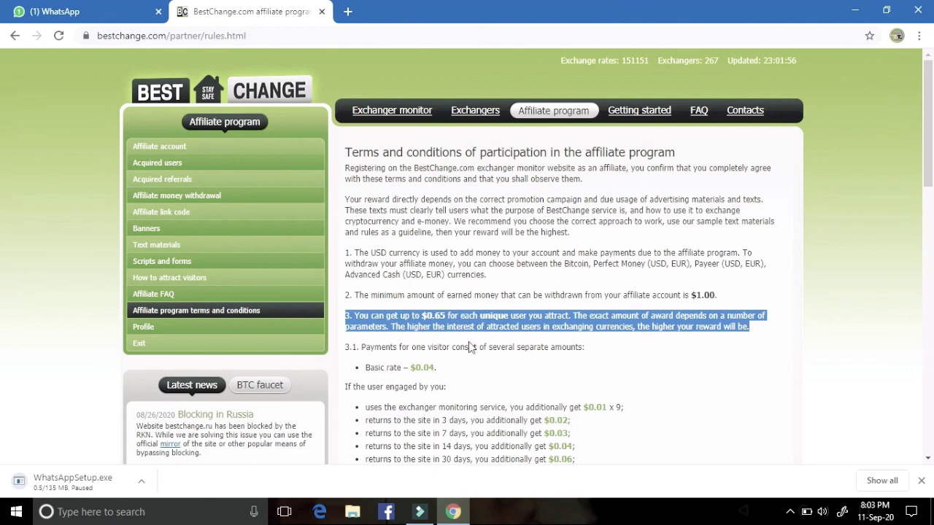
pyautogui.click(632, 365)
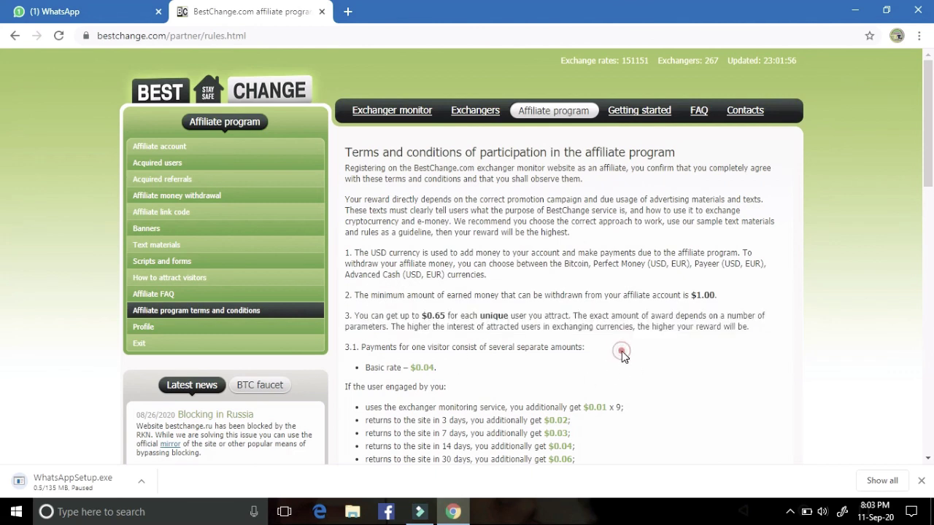